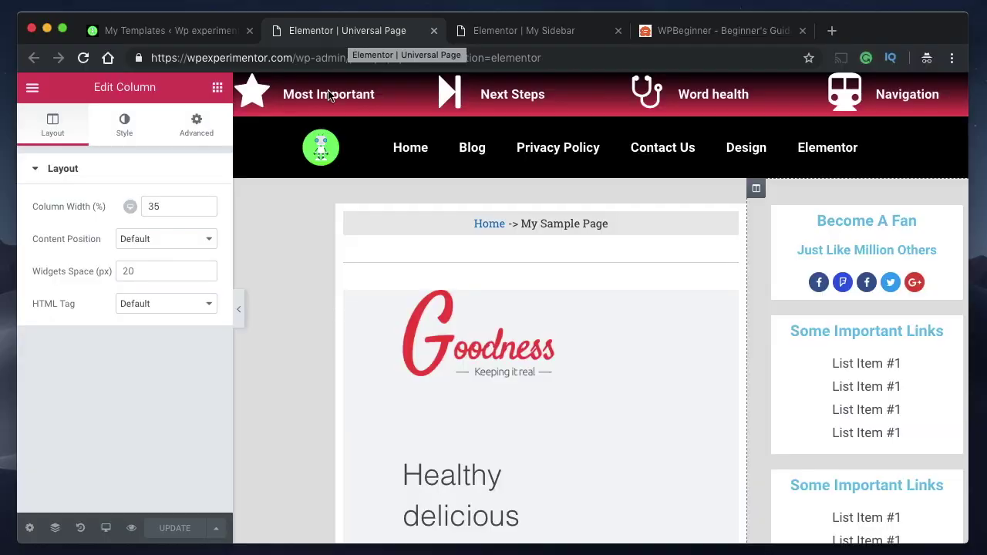
# Examine the Universal Page layout, the My Sidebar template and the sidebar of the WPBeginner home page.
pyautogui.click(241, 308)
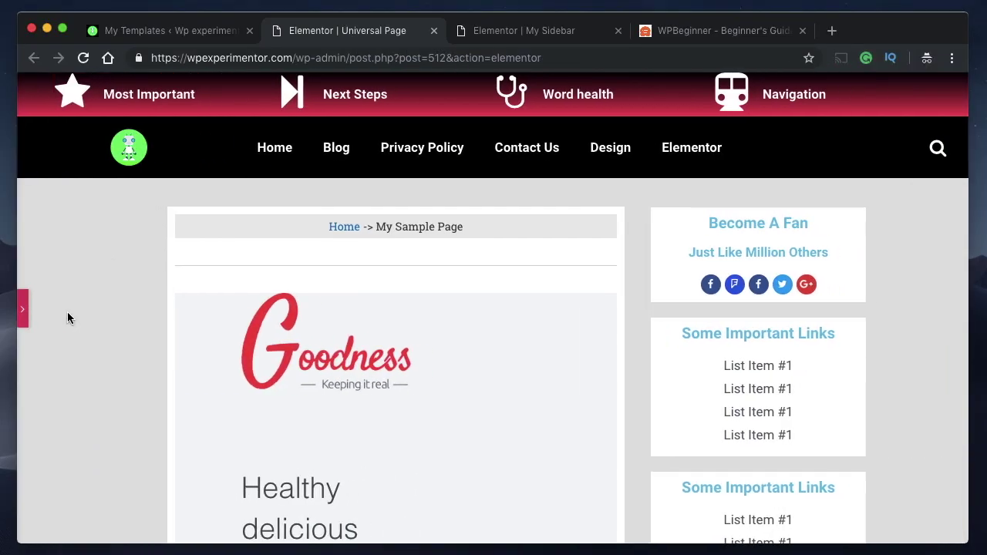
pyautogui.click(22, 309)
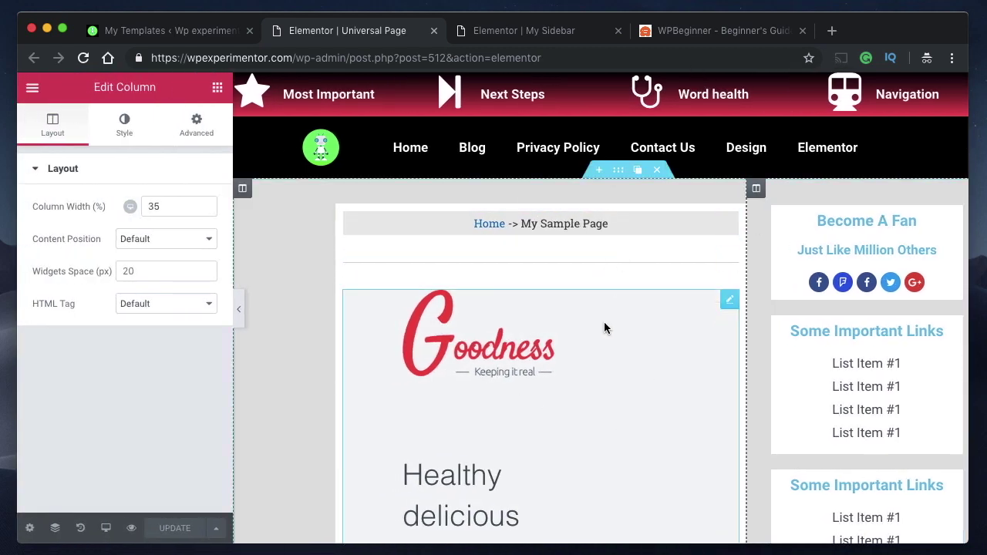
pyautogui.click(505, 32)
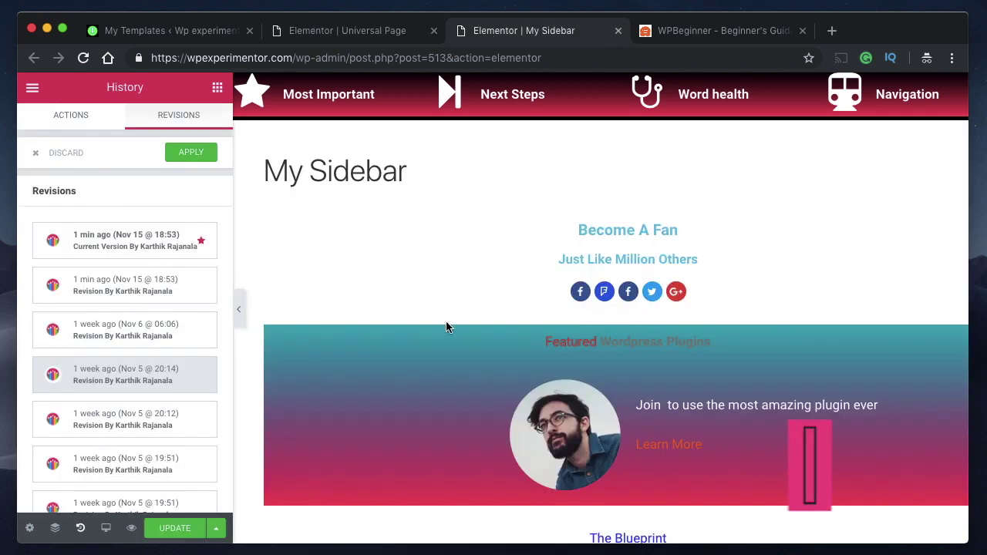
pyautogui.scroll(-4, 594, 375)
pyautogui.scroll(5, 597, 349)
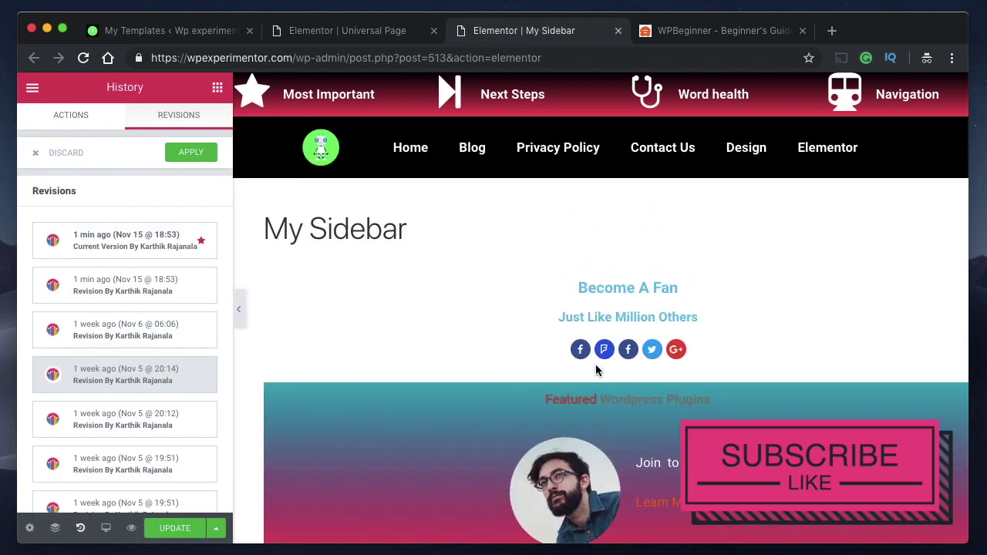
pyautogui.click(706, 32)
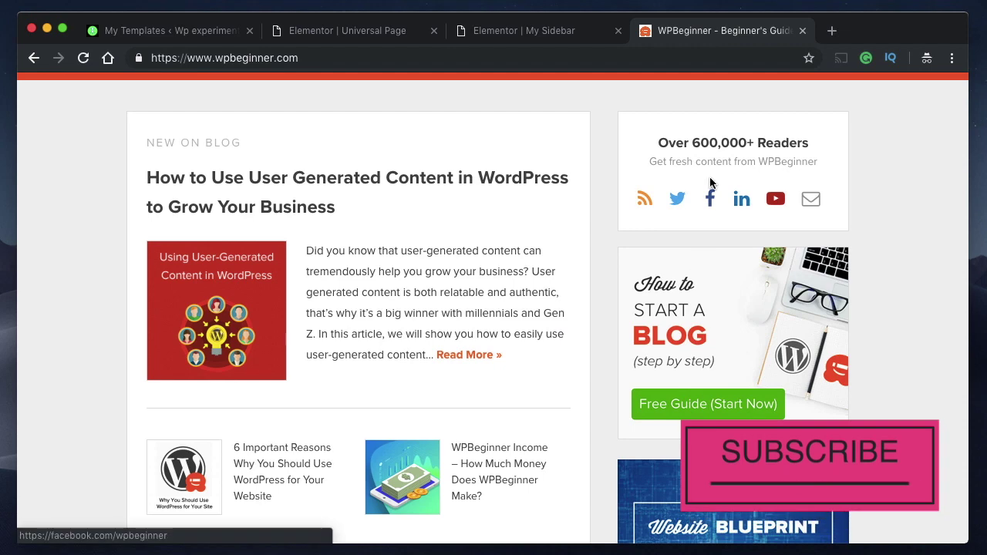
pyautogui.scroll(-3, 709, 455)
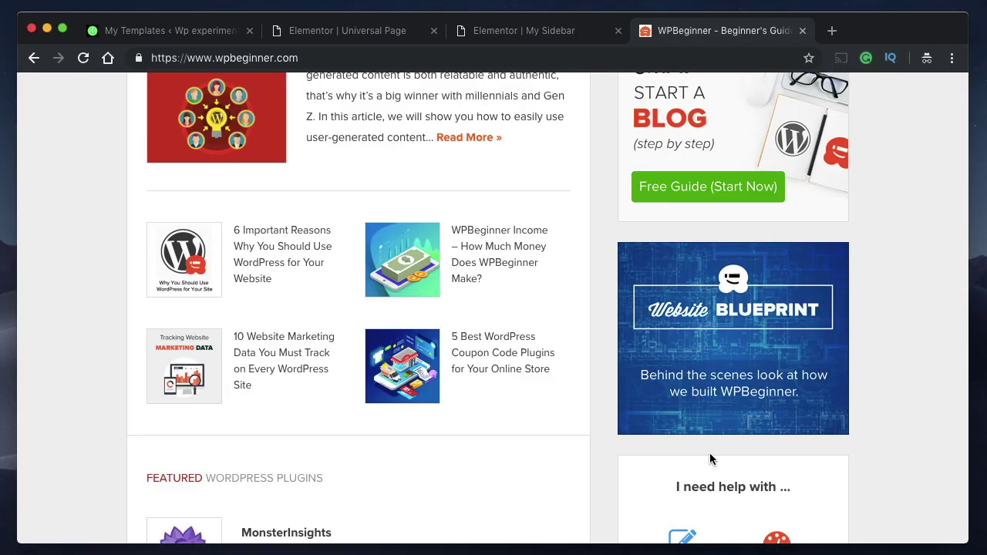
pyautogui.scroll(5, 709, 455)
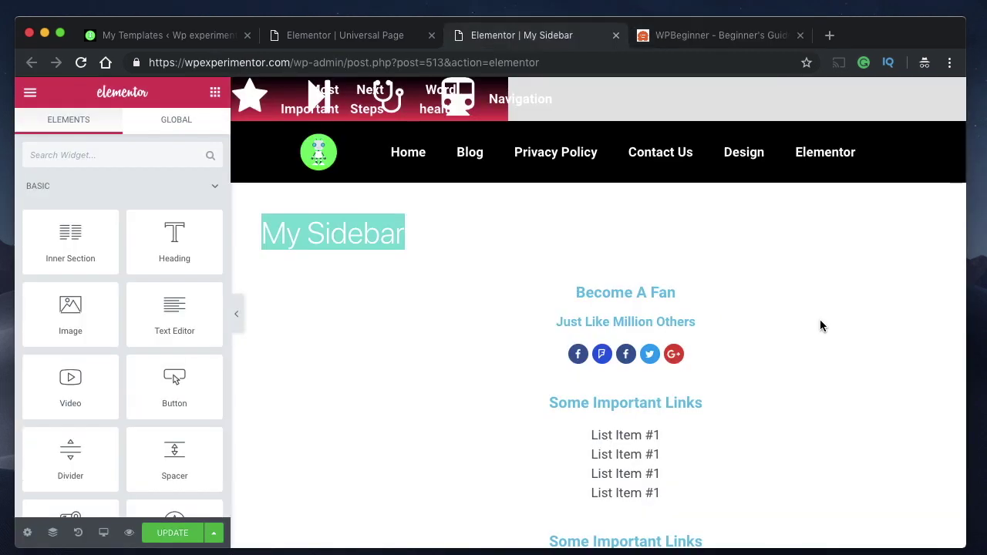
# Compare the My Sidebar template's sections with the boxes in the WPBeginner sidebar and view the Universal Page again.
pyautogui.scroll(-2, 667, 304)
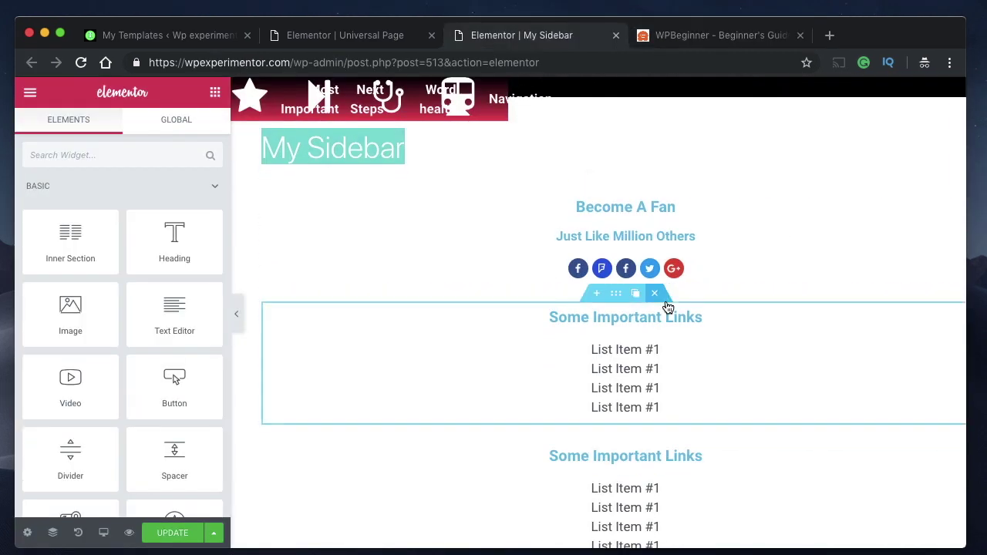
pyautogui.click(688, 36)
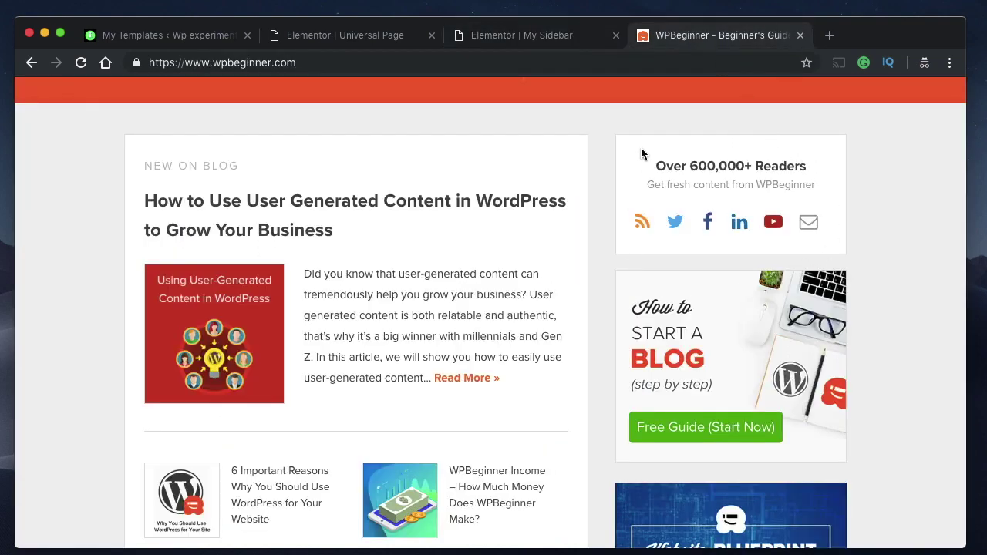
pyautogui.scroll(-4, 769, 453)
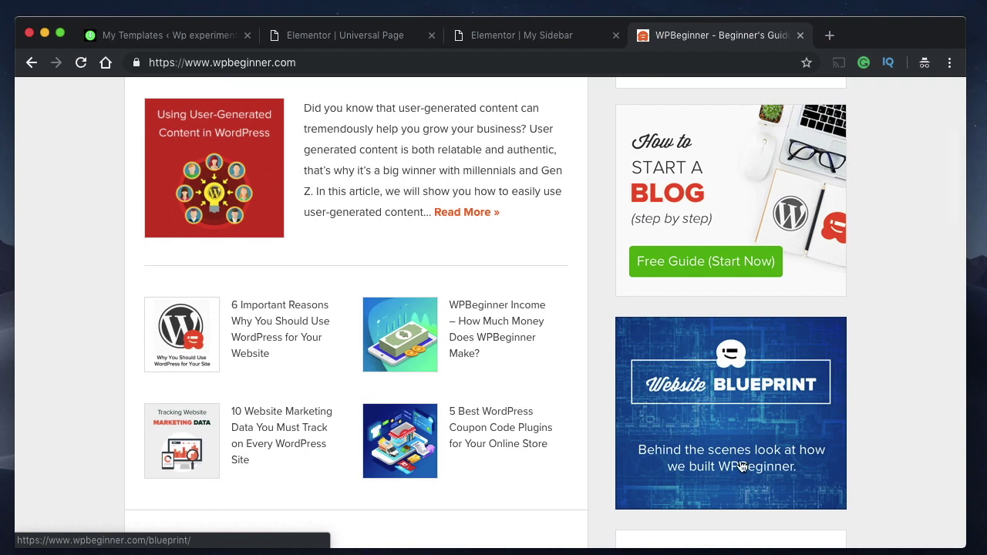
pyautogui.scroll(-3, 706, 377)
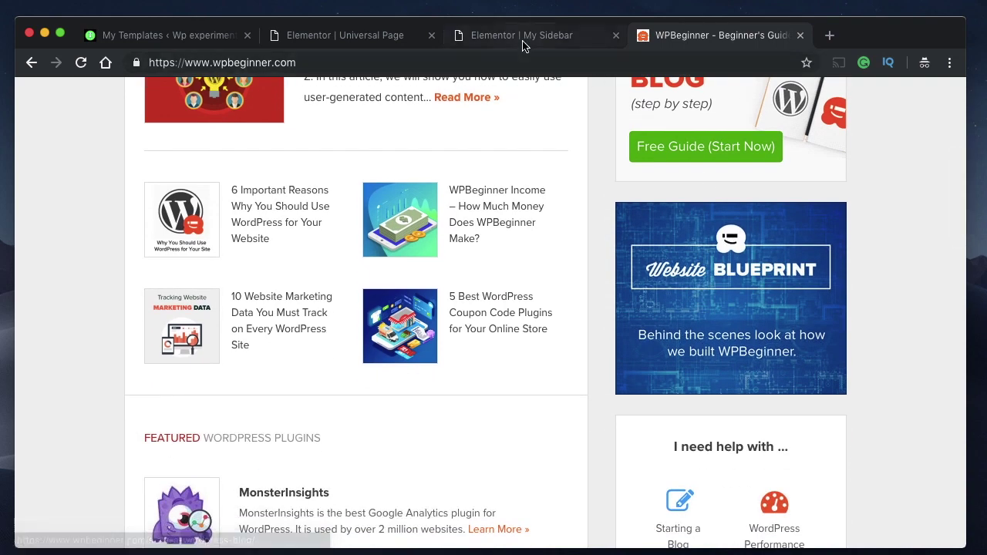
pyautogui.click(522, 40)
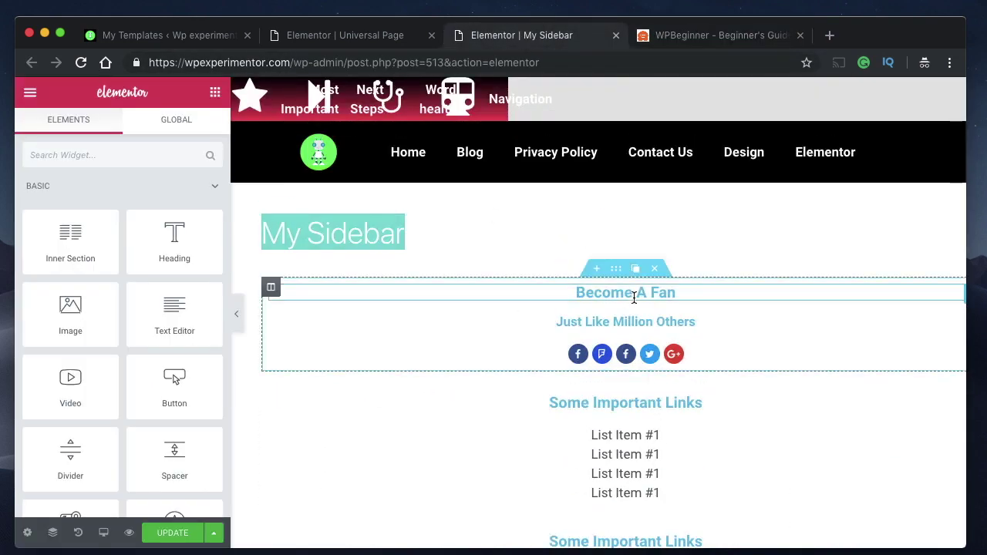
pyautogui.click(691, 40)
pyautogui.scroll(5, 735, 232)
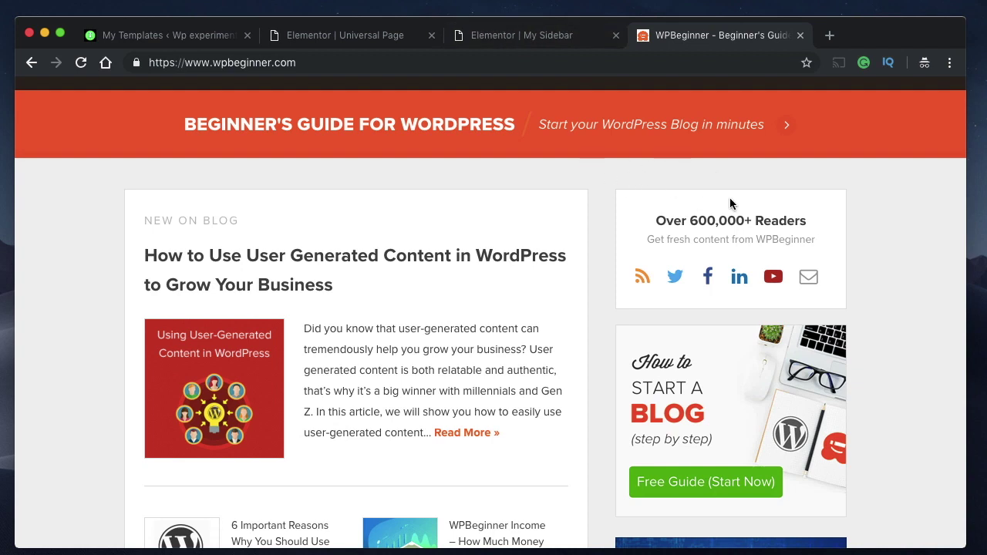
pyautogui.click(519, 38)
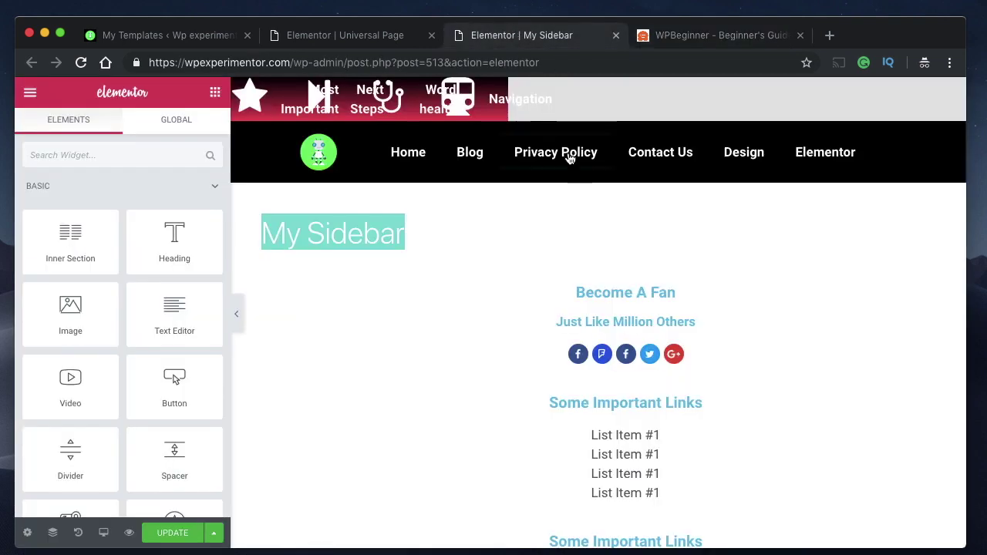
pyautogui.click(370, 35)
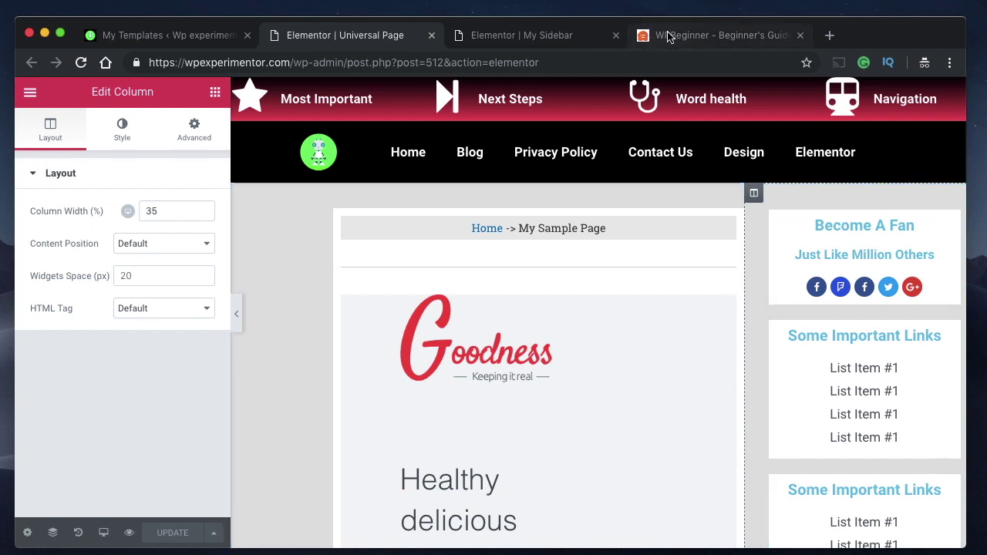
# Inspect the settings of the Become A Fan section in My Sidebar, including its two headings and the first Facebook social icon.
pyautogui.click(511, 35)
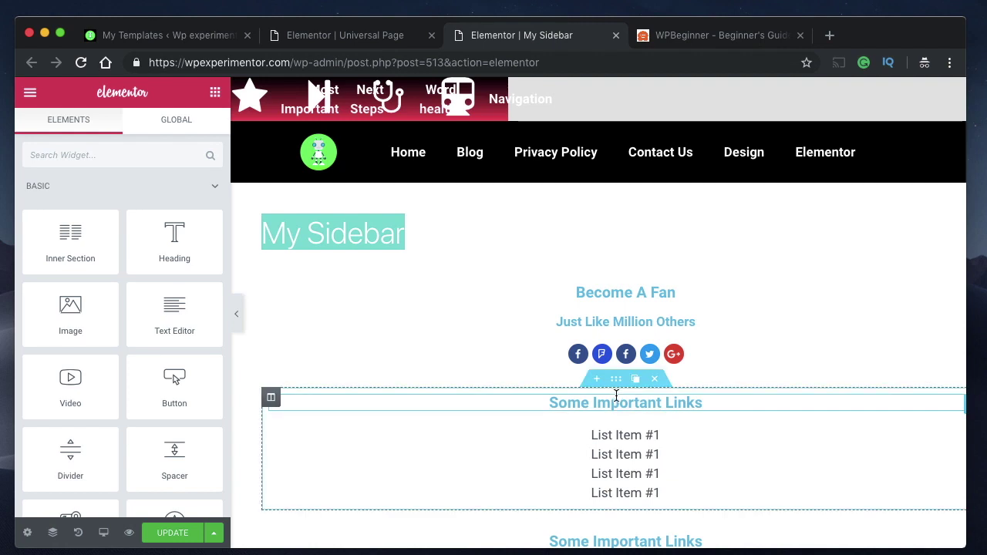
pyautogui.scroll(-3, 619, 396)
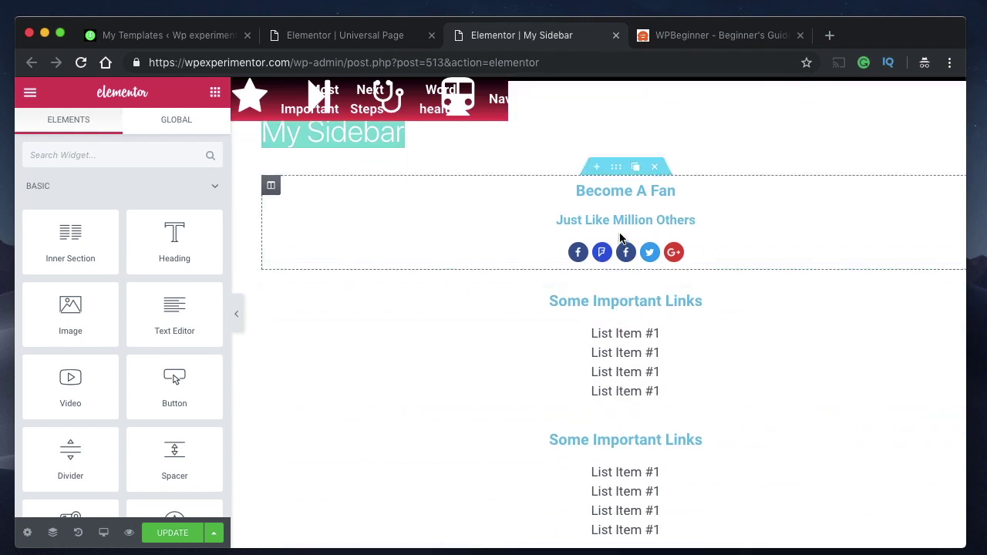
pyautogui.click(615, 168)
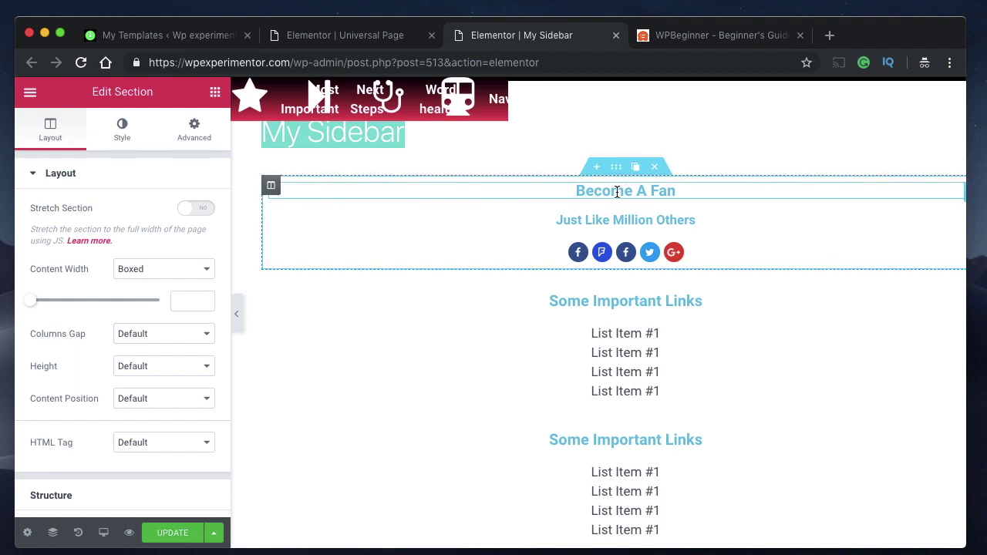
pyautogui.click(617, 192)
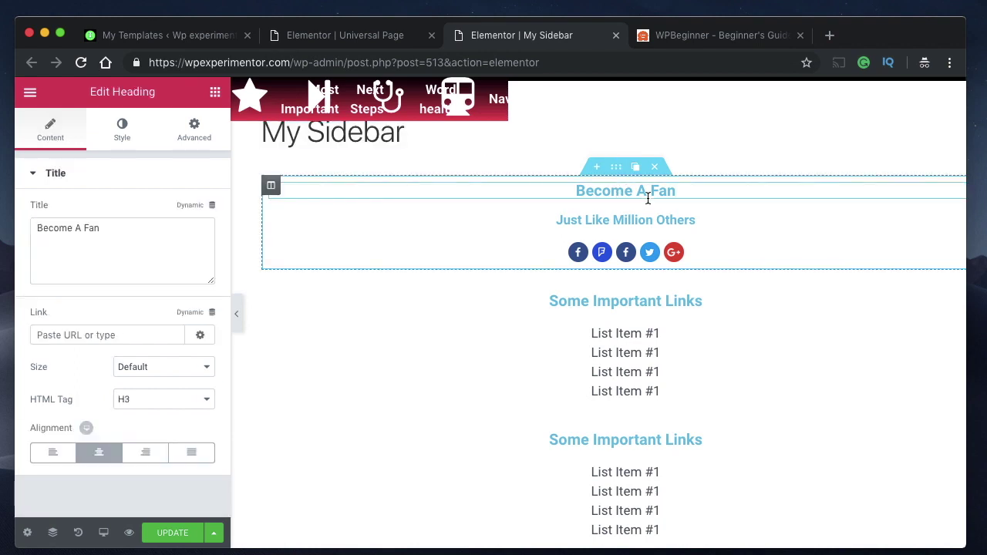
pyautogui.click(630, 222)
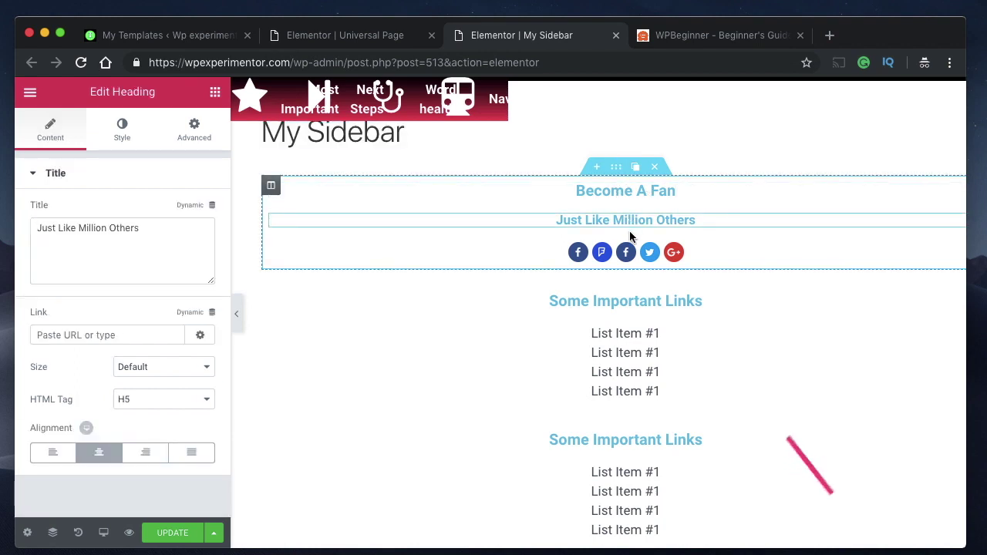
pyautogui.click(730, 258)
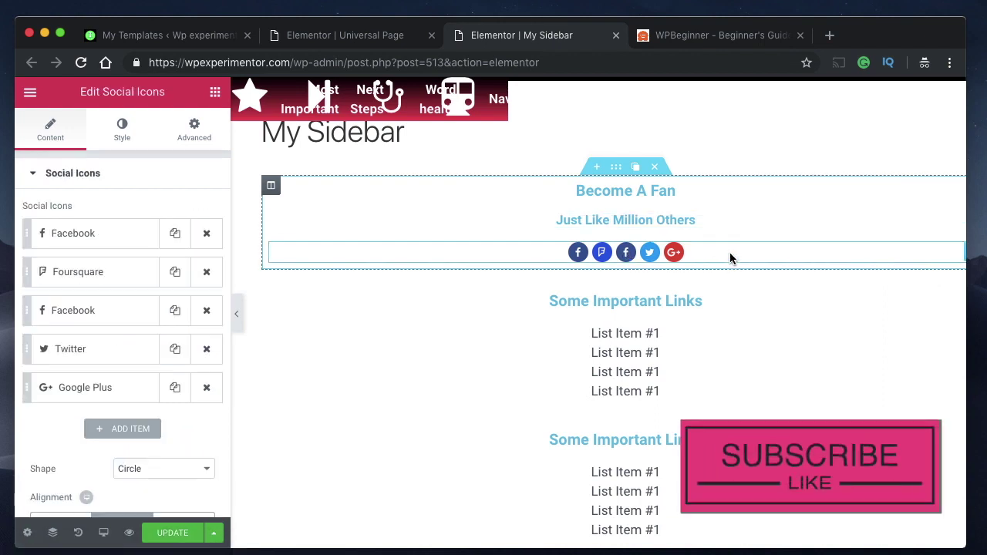
pyautogui.click(96, 236)
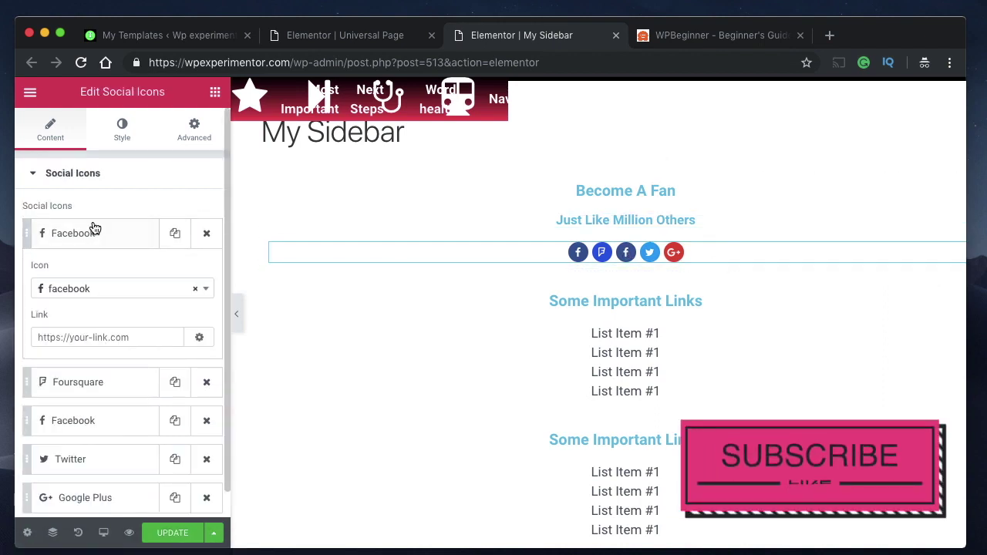
pyautogui.click(92, 230)
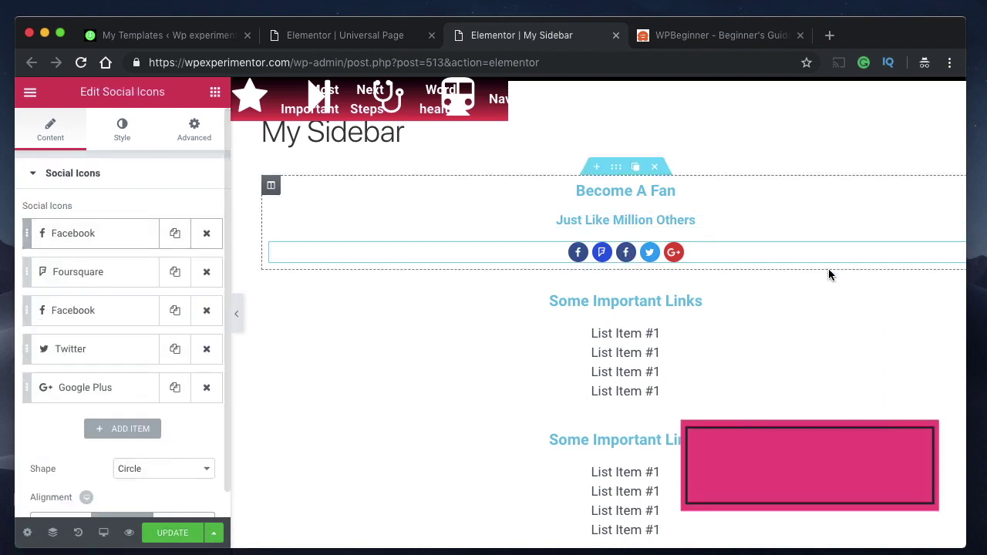
# Compare the My Sidebar social icons with the readers box and blog guide banner in the WPBeginner sidebar.
pyautogui.click(697, 38)
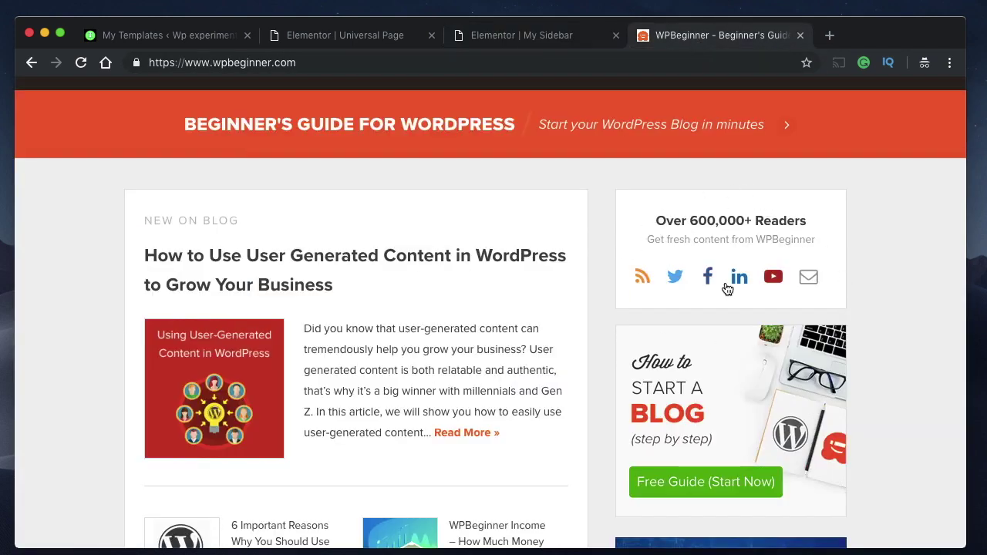
pyautogui.click(498, 43)
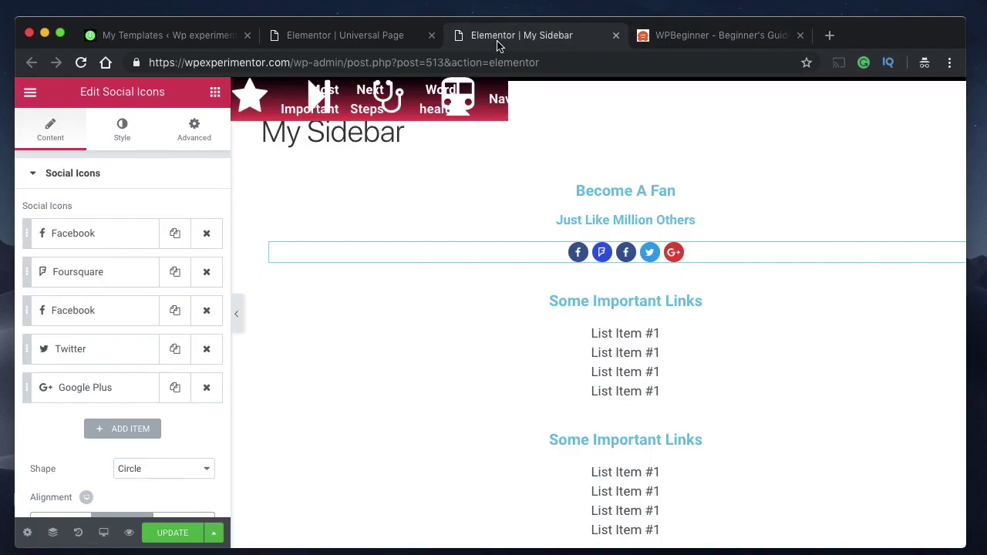
pyautogui.click(694, 35)
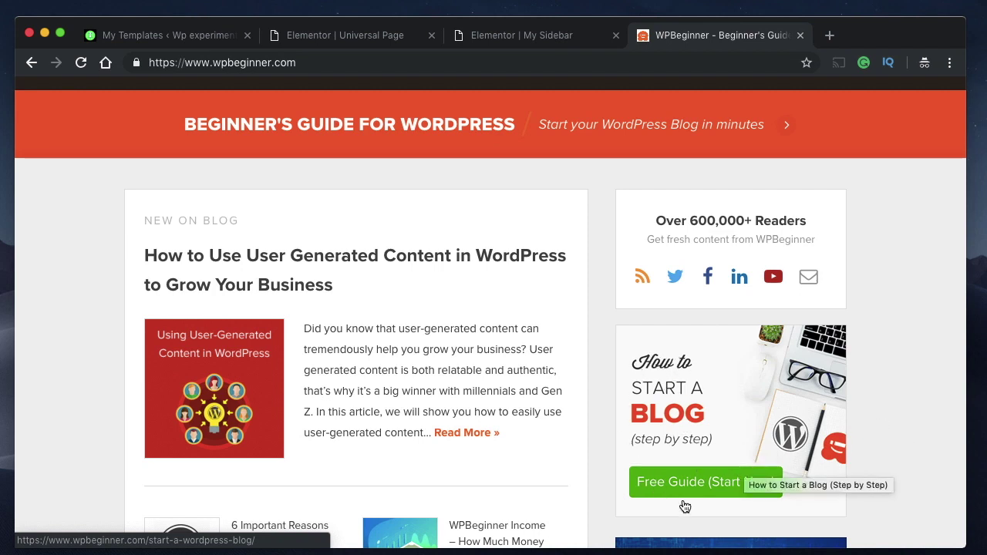
pyautogui.click(523, 36)
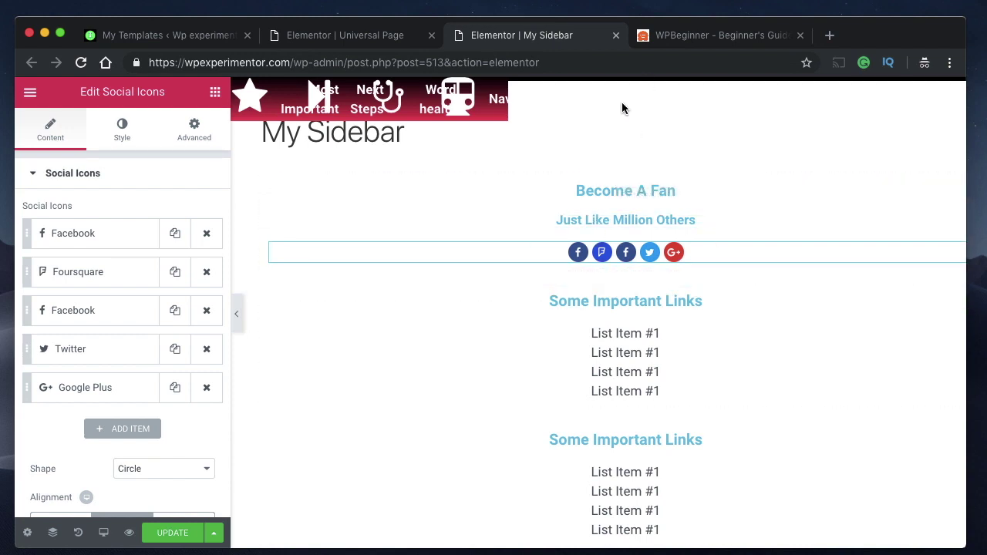
# Switch My Sidebar to the Mobile preview and duplicate the Become A Fan section.
pyautogui.click(108, 535)
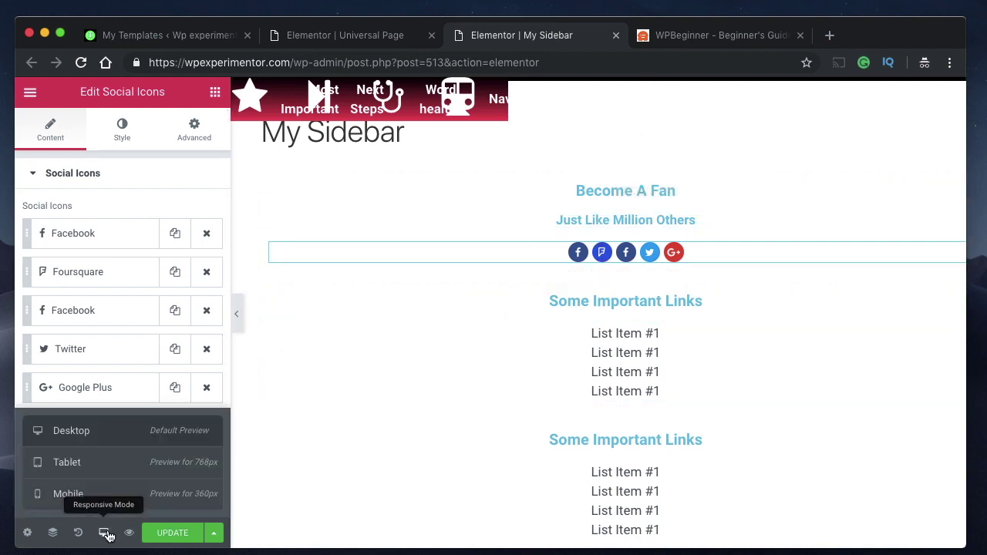
pyautogui.click(77, 494)
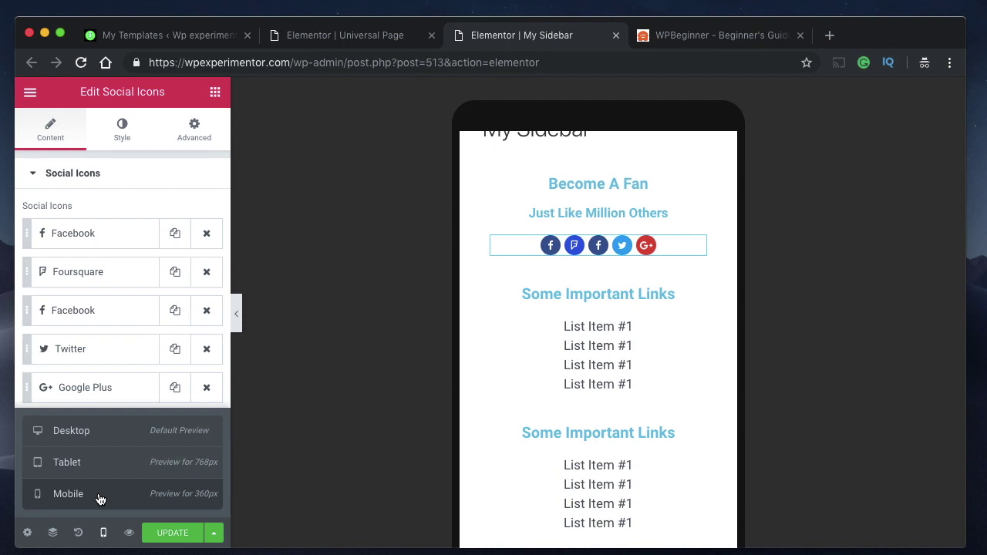
pyautogui.click(215, 532)
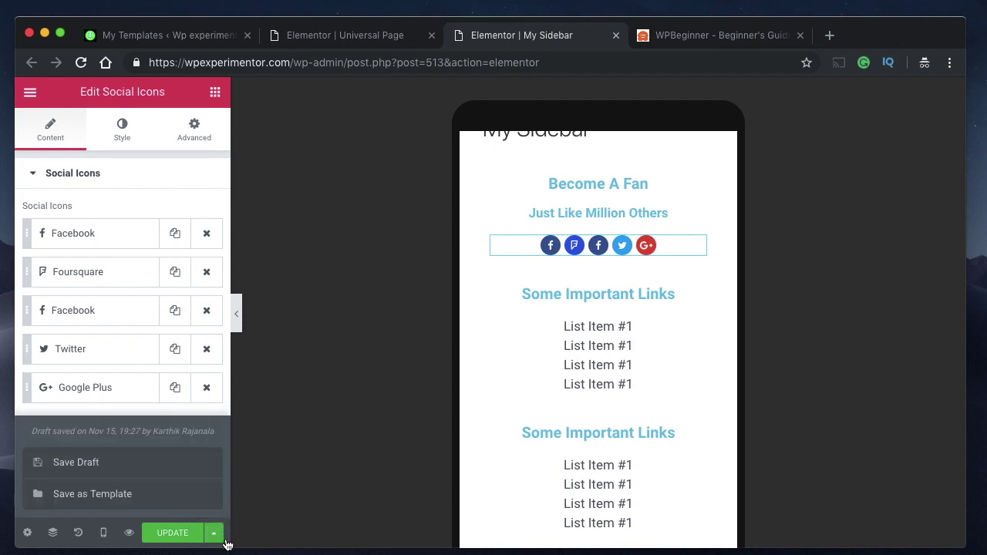
pyautogui.click(221, 540)
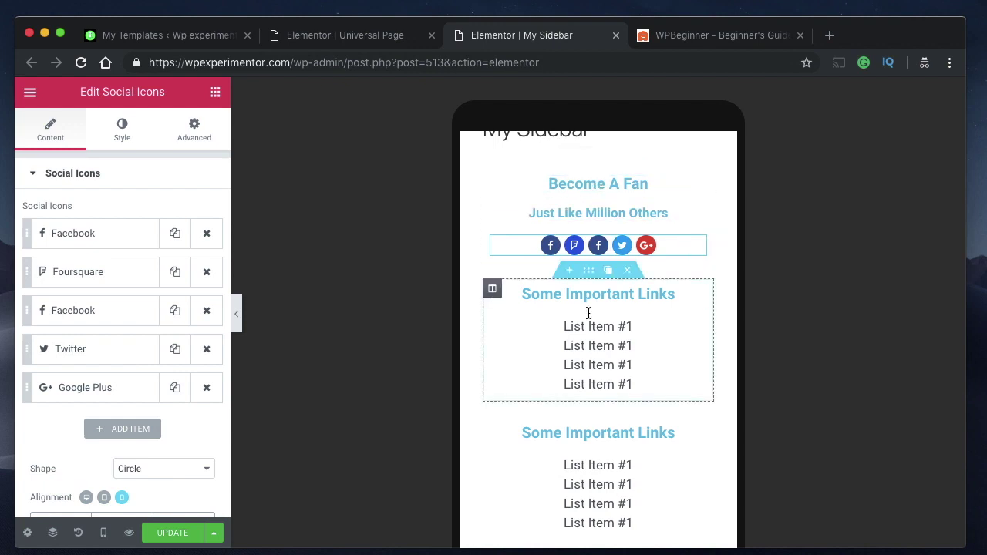
pyautogui.click(606, 161)
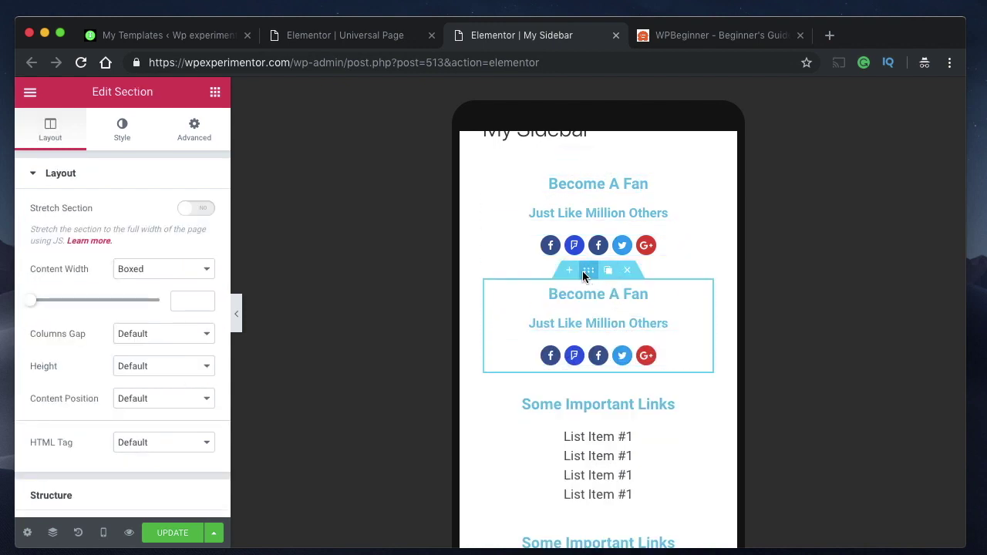
# Check the two Become A Fan sections in the Desktop preview and return to the Mobile preview.
pyautogui.click(103, 533)
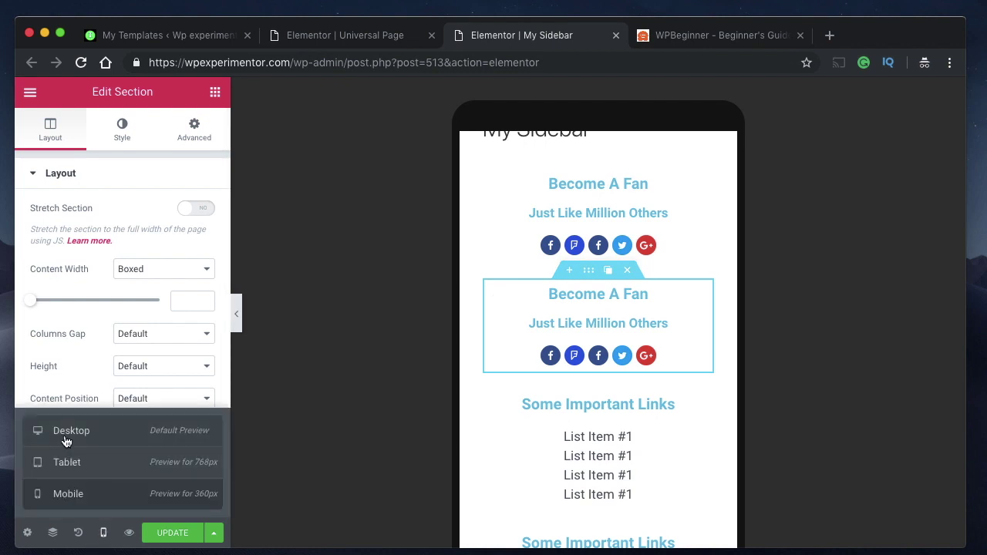
pyautogui.click(69, 446)
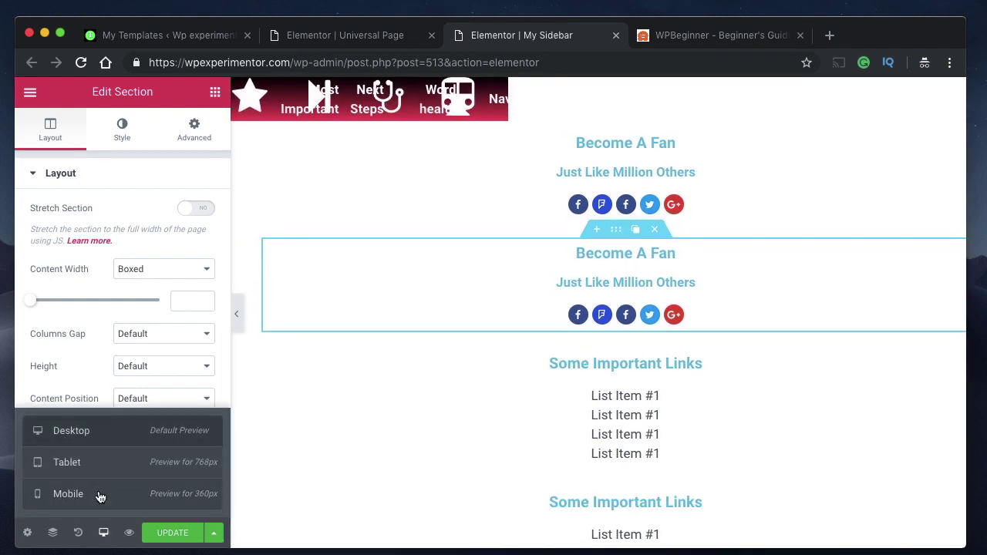
pyautogui.click(99, 495)
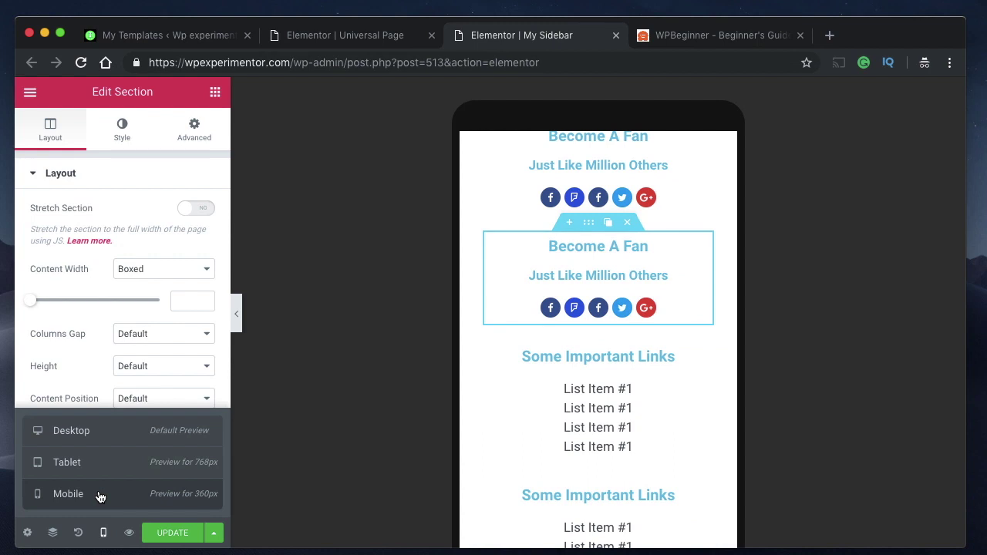
# Check the WPBeginner sidebar's blog guide banner, and replace the second section's Become A Fan heading in My Sidebar with a Text Editor widget.
pyautogui.click(703, 44)
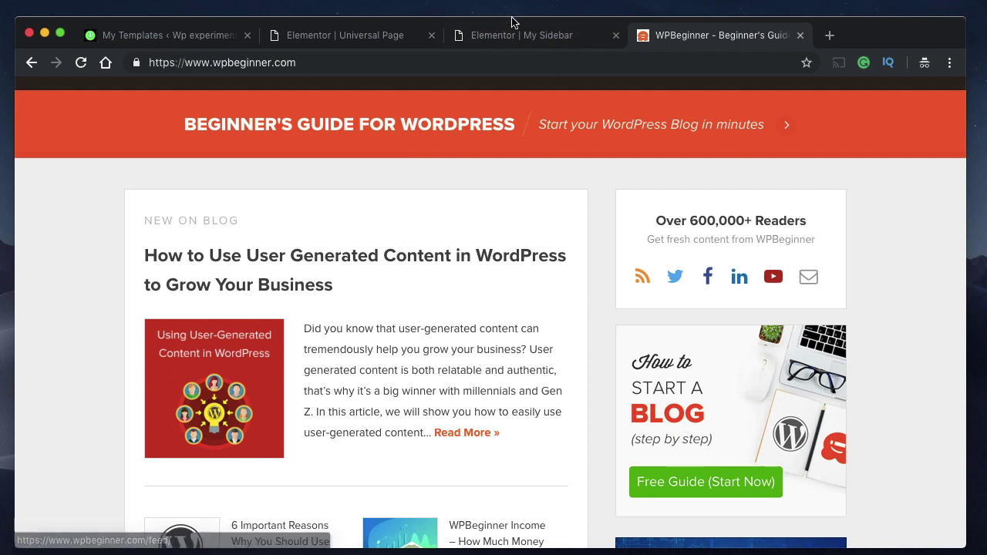
pyautogui.click(516, 41)
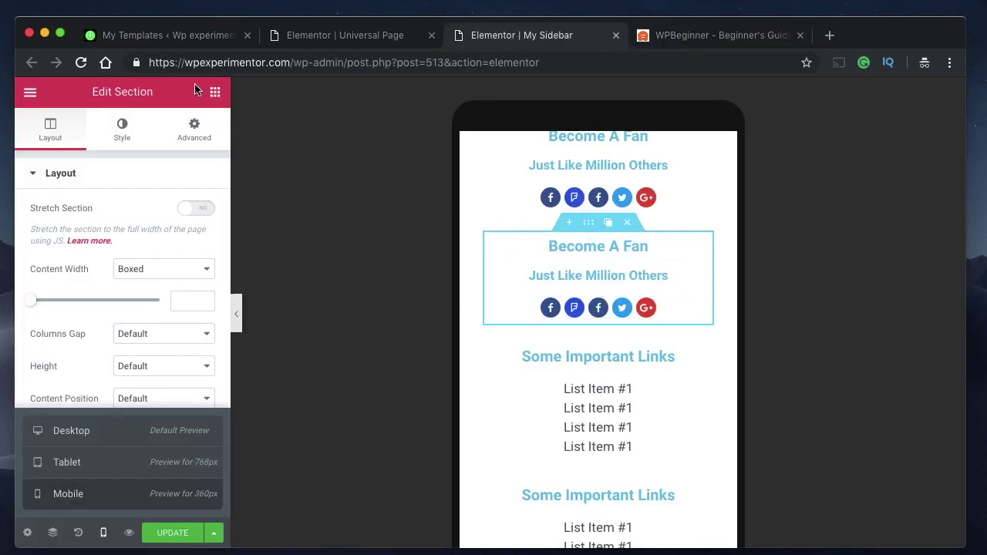
pyautogui.click(215, 92)
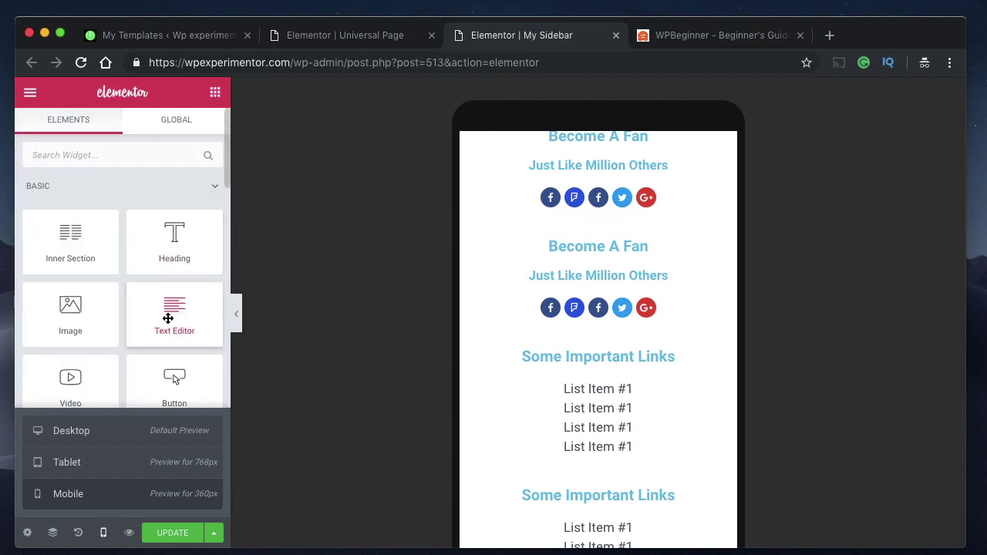
pyautogui.click(214, 536)
pyautogui.click(213, 540)
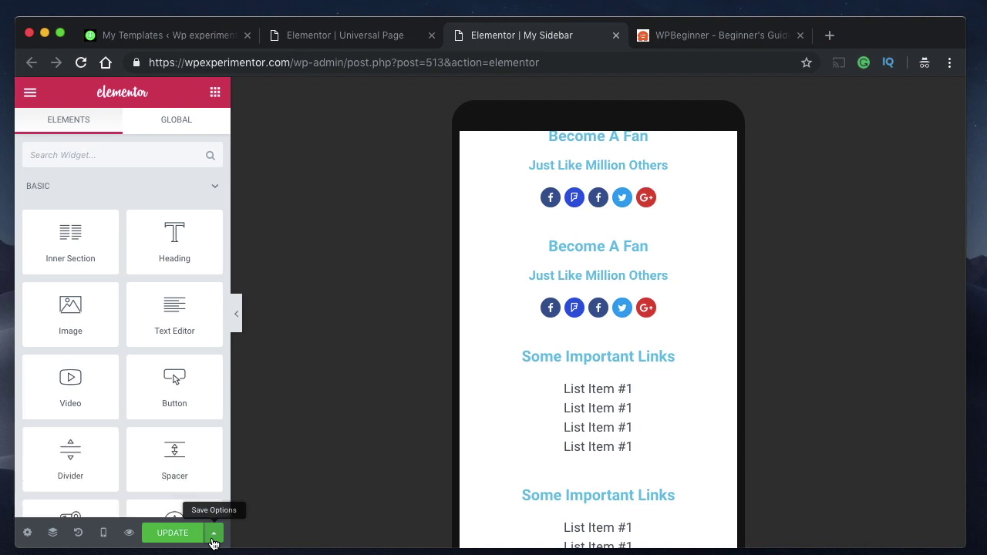
pyautogui.moveTo(183, 312); pyautogui.dragTo(580, 256)
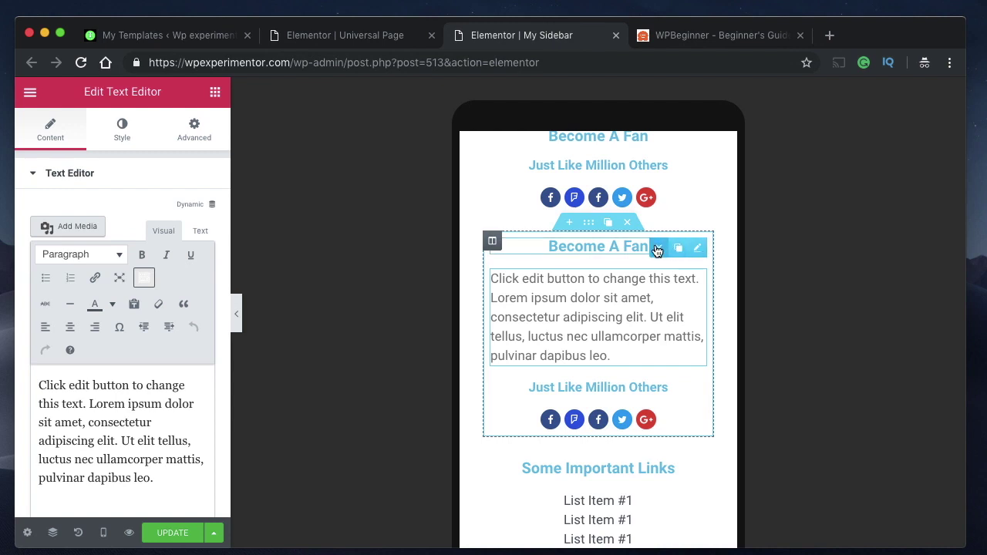
pyautogui.click(658, 247)
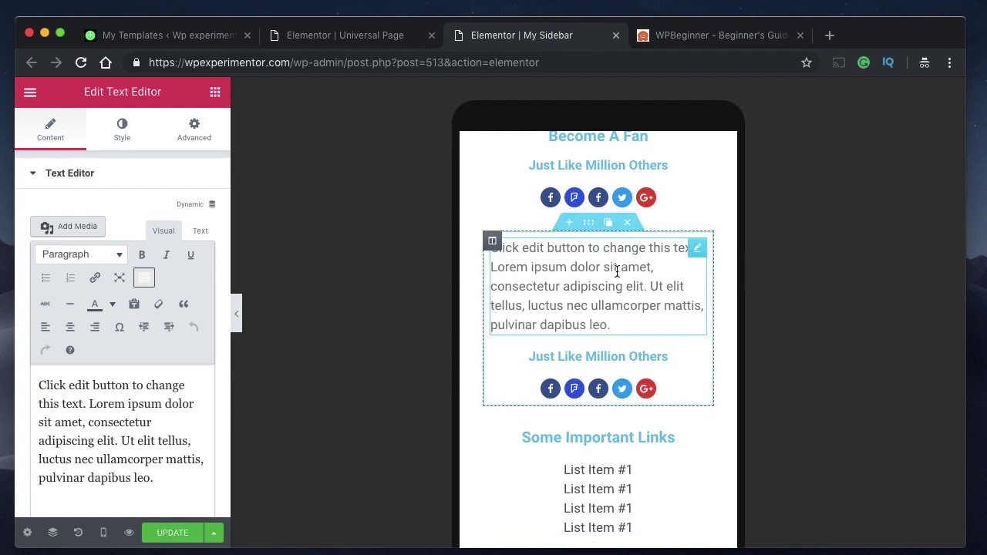
# Replace the placeholder text with "How to design" and "a website" as two separate paragraphs.
pyautogui.tripleClick(144, 449)
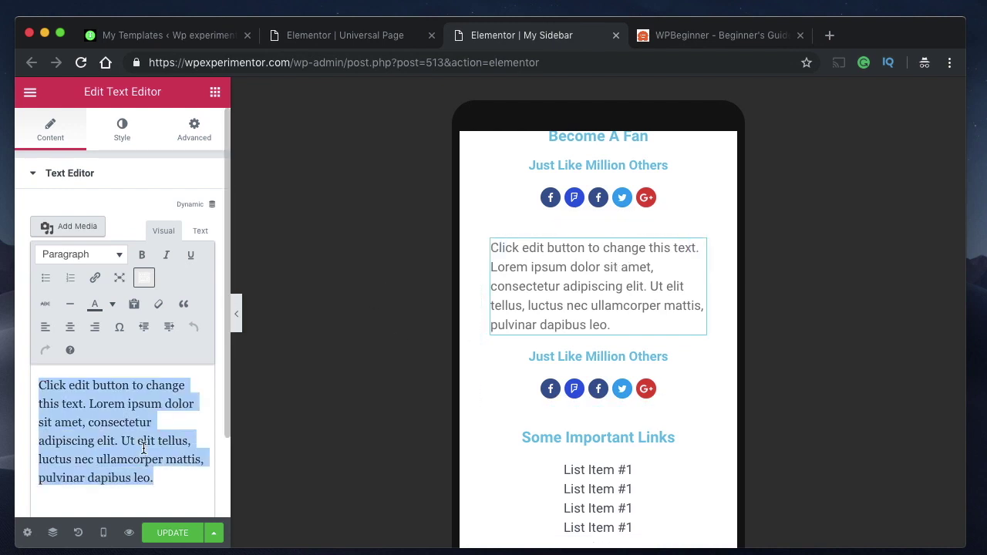
pyautogui.write('How')
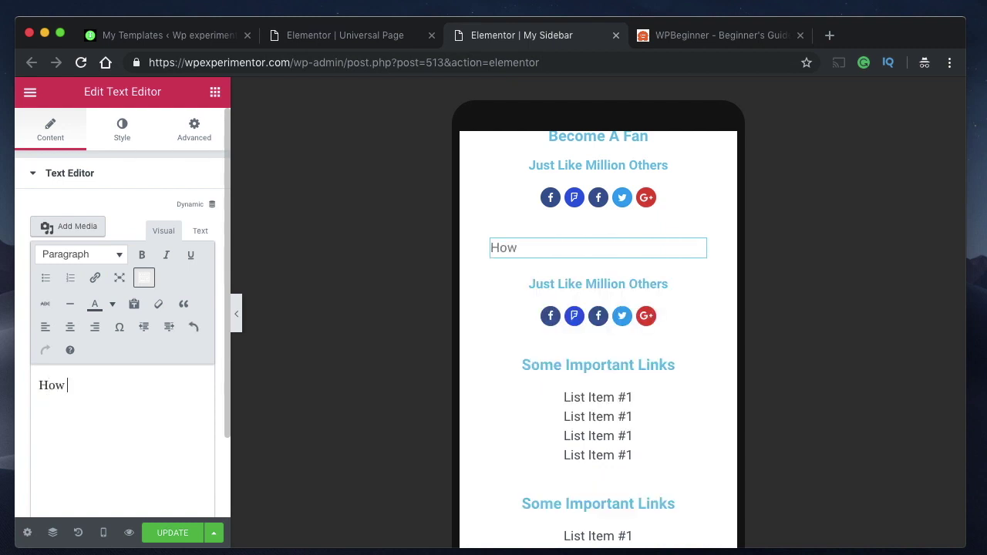
pyautogui.write(' to design')
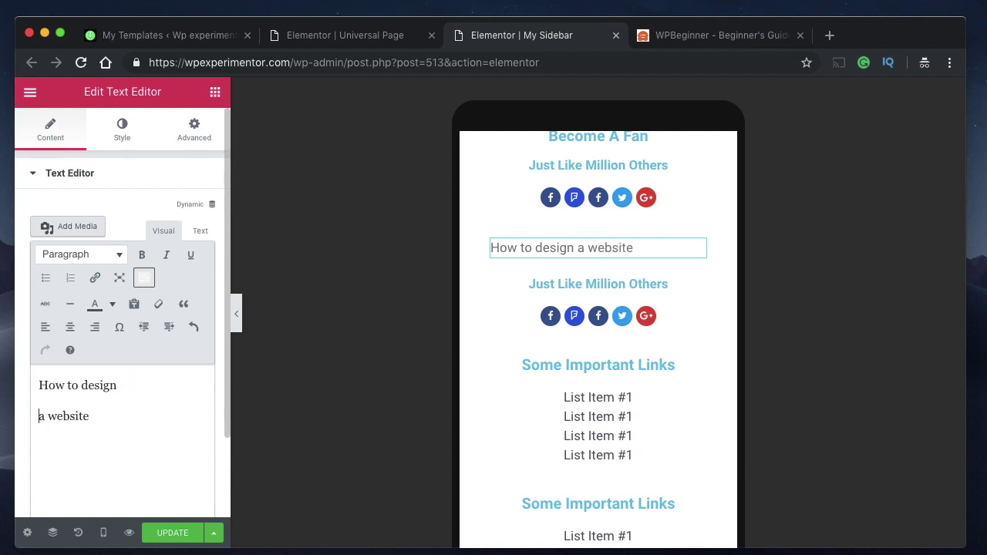
pyautogui.click(121, 385)
pyautogui.press('Return')
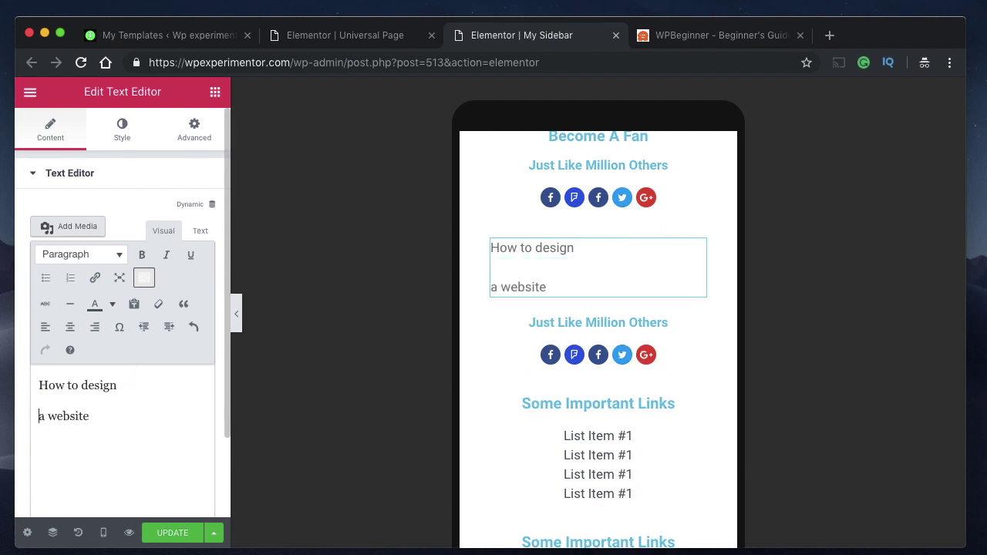
# Format both lines of the new text as Heading 3.
pyautogui.tripleClick(115, 416)
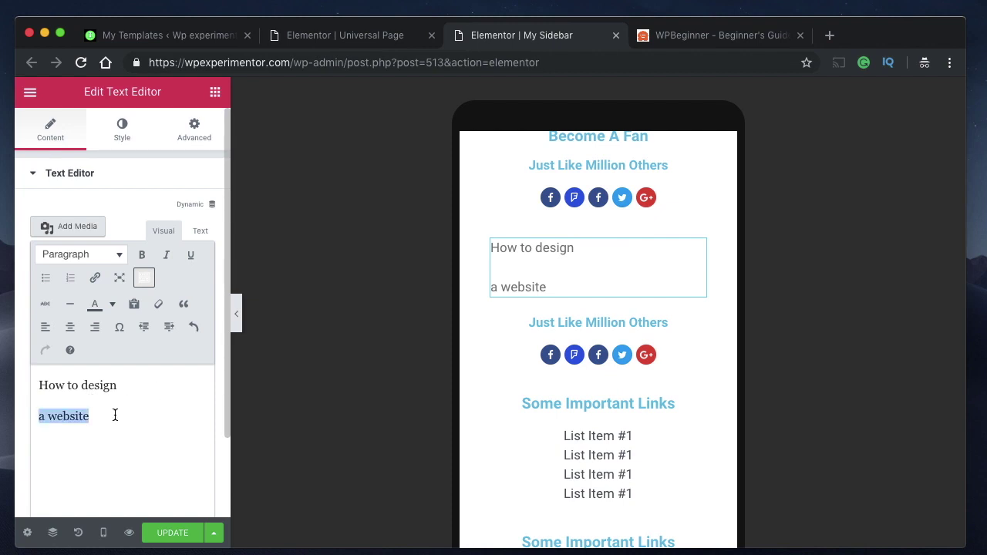
pyautogui.keyDown('shift'); pyautogui.click(40, 389); pyautogui.keyUp('shift')
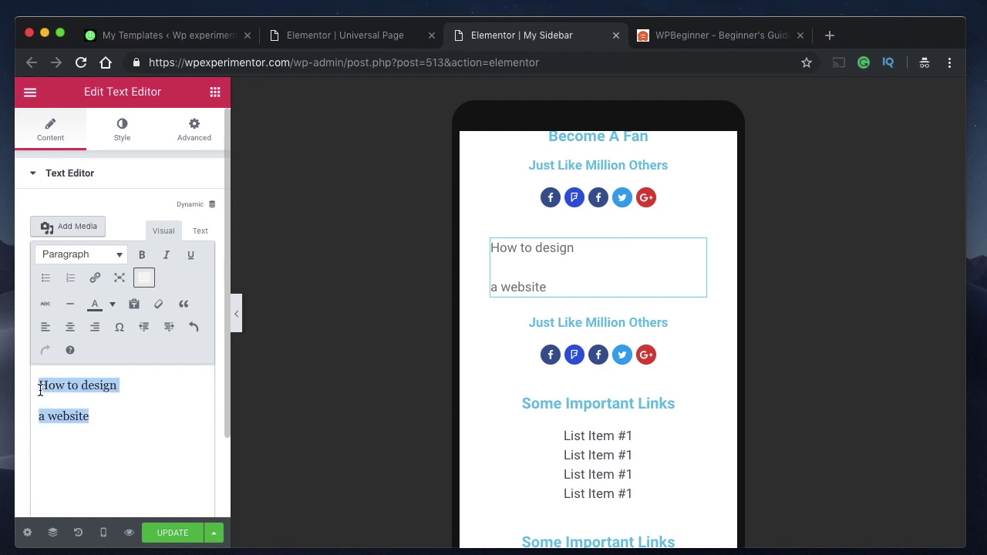
pyautogui.click(96, 263)
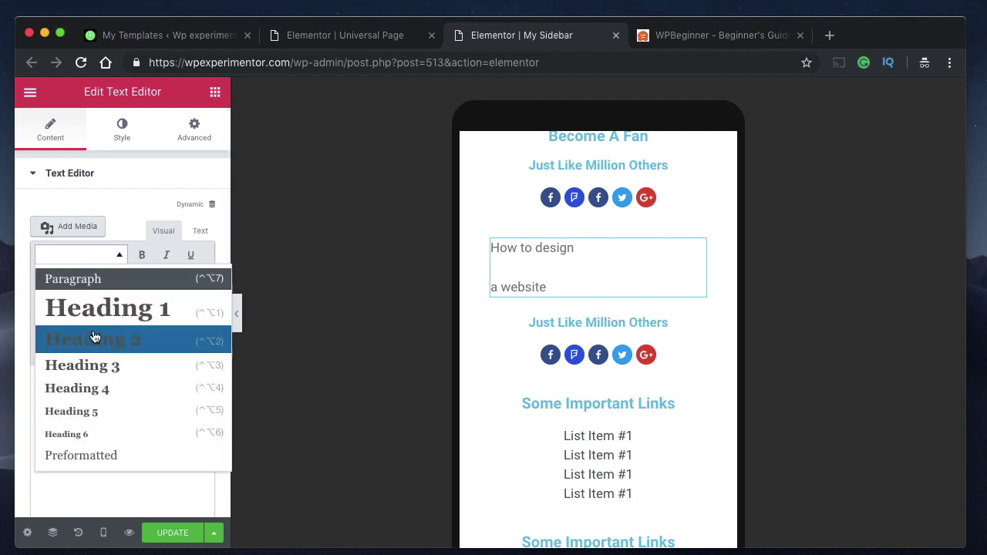
pyautogui.click(96, 367)
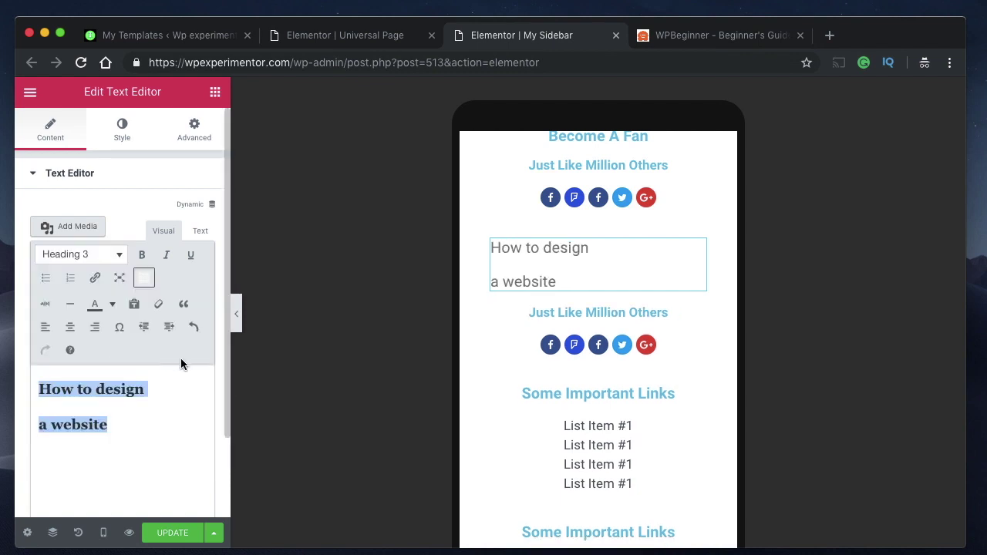
# Color the word "website" red and center both lines of the text.
pyautogui.doubleClick(111, 428)
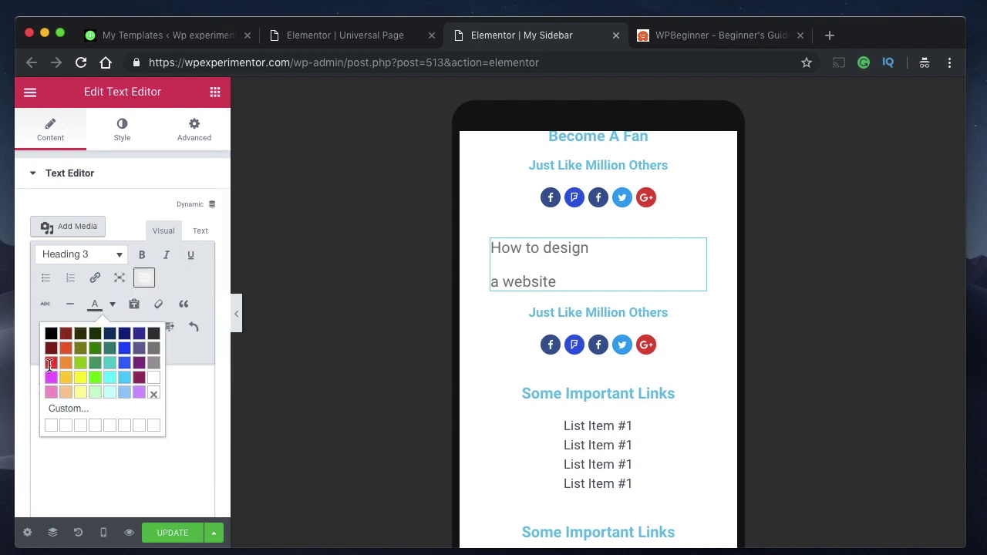
pyautogui.click(51, 364)
pyautogui.click(145, 430)
pyautogui.hotkey('ctrl', 'a')
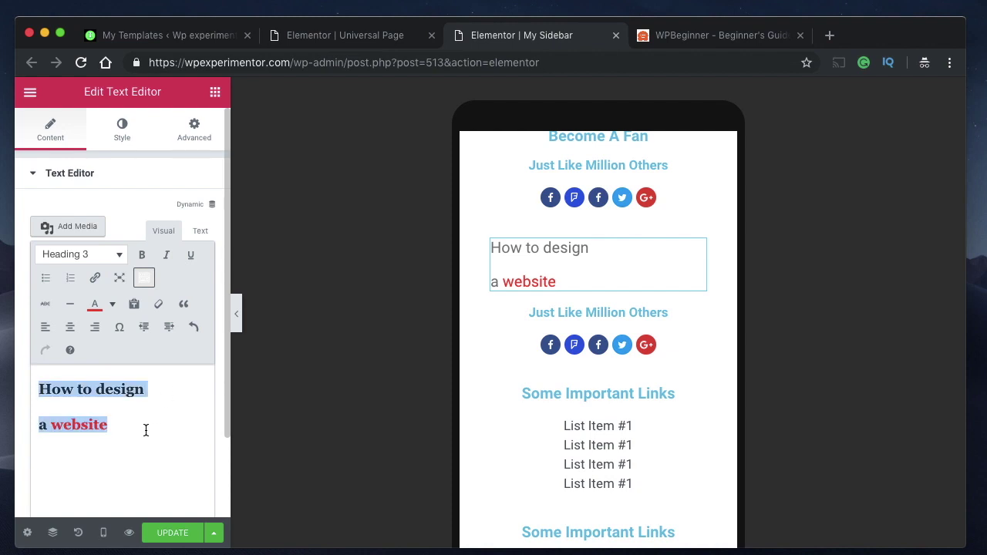
pyautogui.click(67, 332)
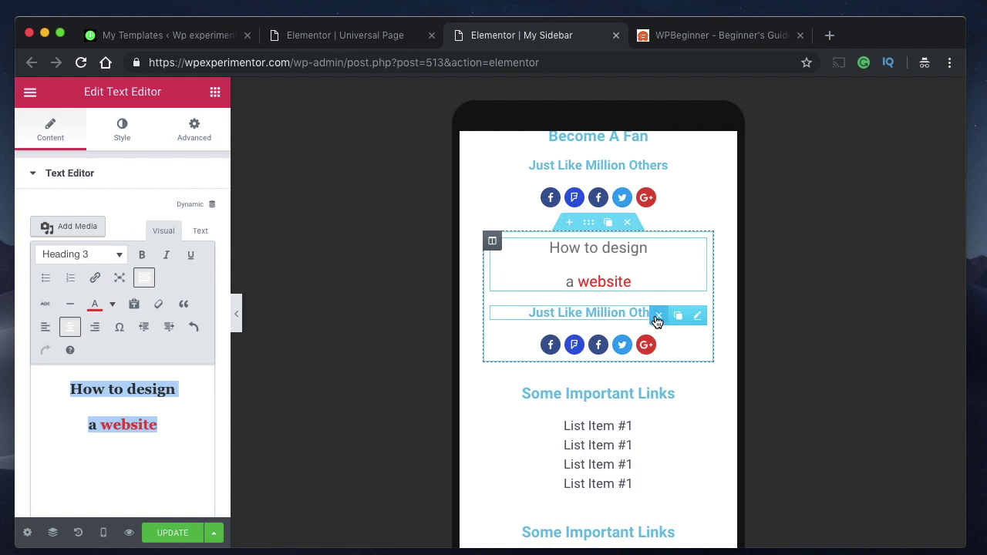
# Replace the second section's Just Like Million Others heading with a justified button labelled "Start Here".
pyautogui.click(658, 319)
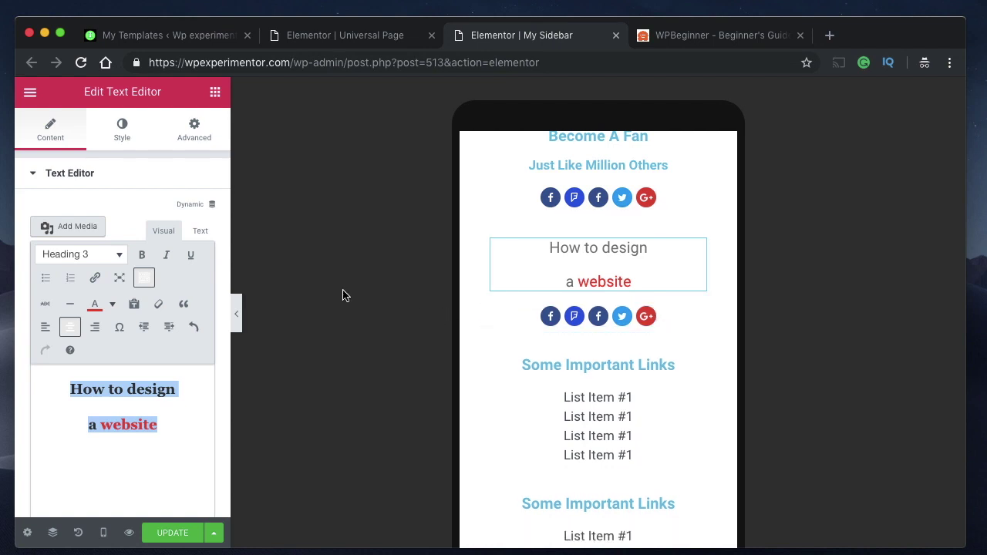
pyautogui.click(213, 98)
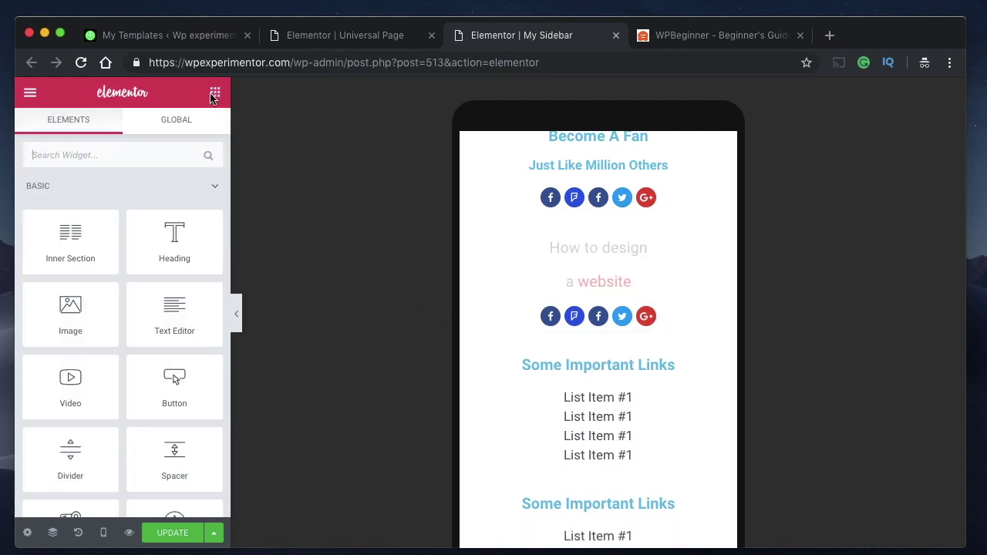
pyautogui.moveTo(172, 384); pyautogui.dragTo(634, 297)
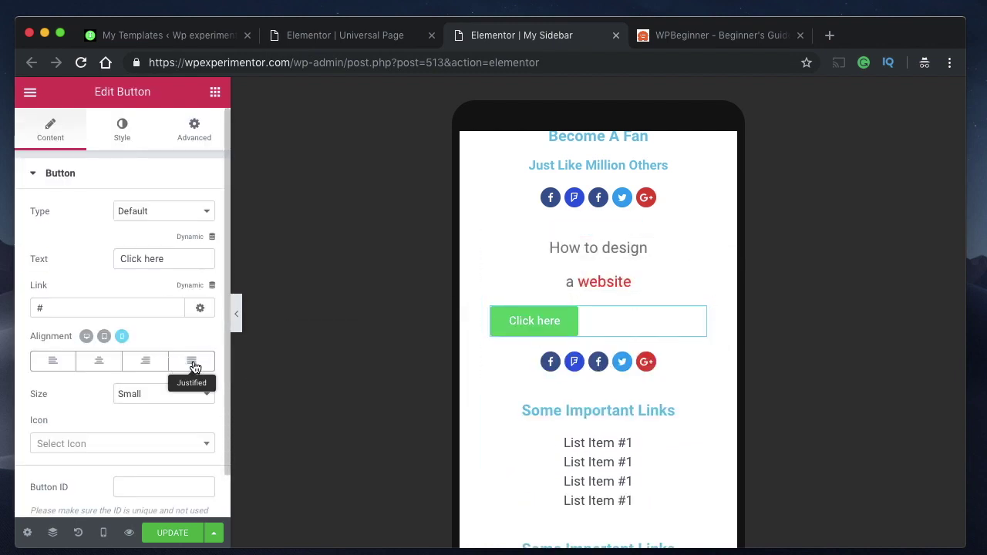
pyautogui.click(195, 368)
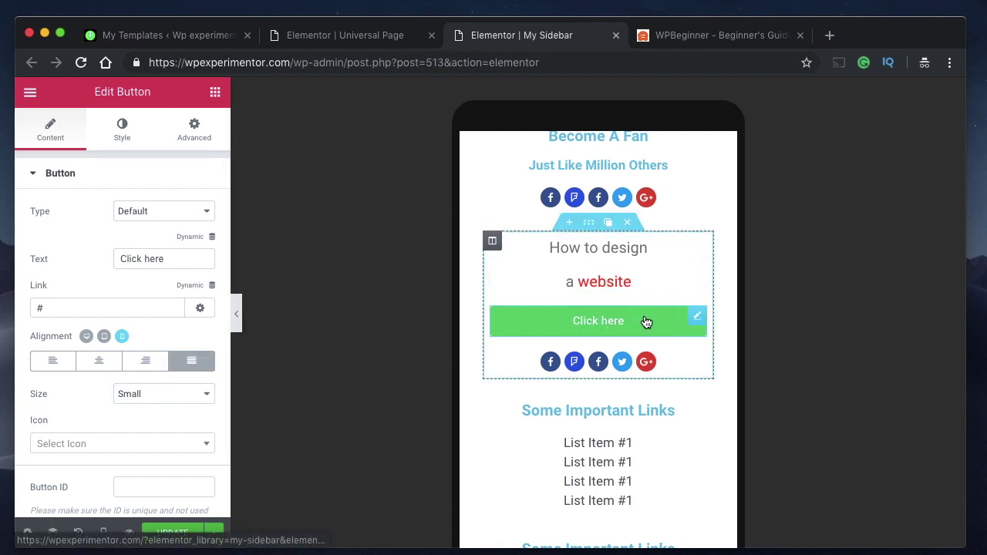
pyautogui.tripleClick(189, 253)
pyautogui.write('Start Here')
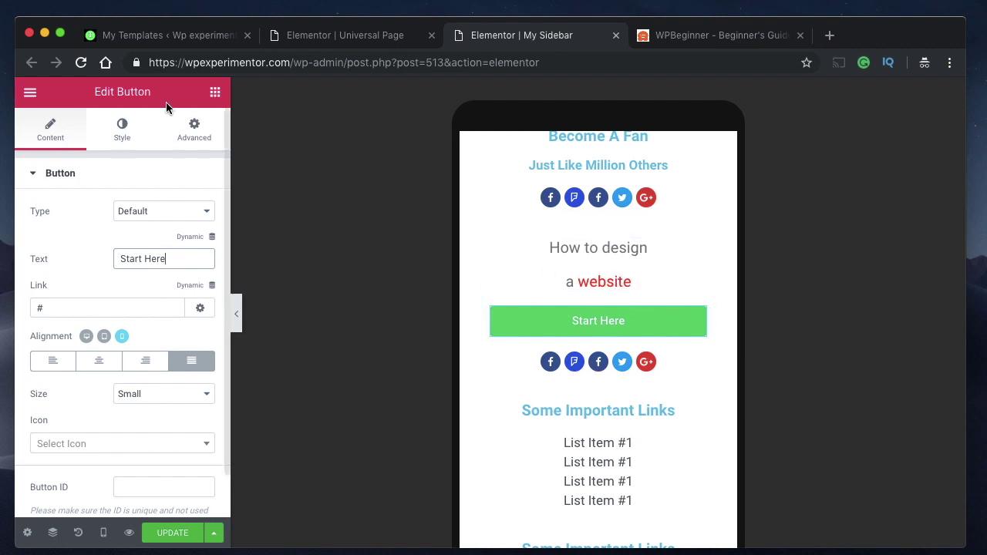
# Format both lines of the "How to design a website" text as a blockquote.
pyautogui.click(597, 261)
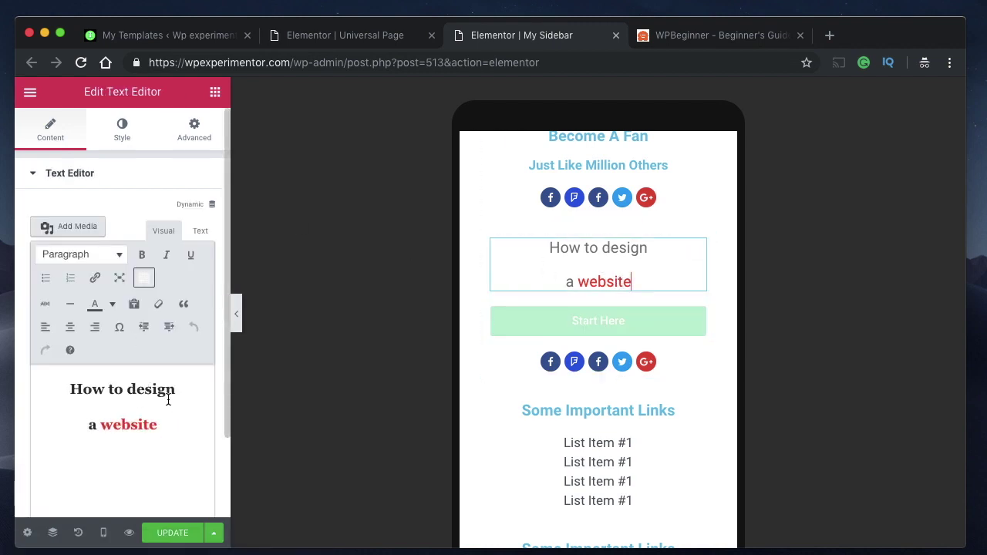
pyautogui.click(76, 390)
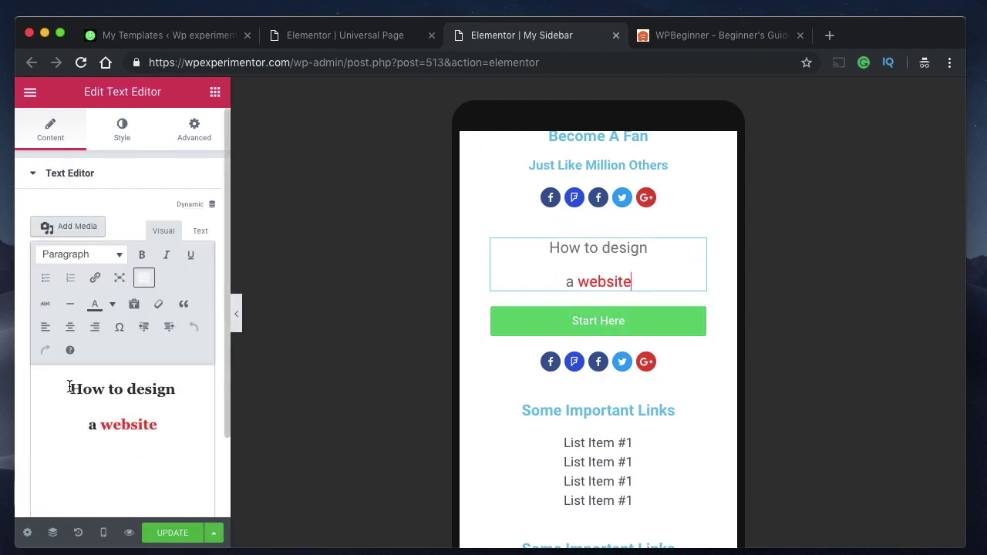
pyautogui.keyDown('shift'); pyautogui.click(170, 430); pyautogui.keyUp('shift')
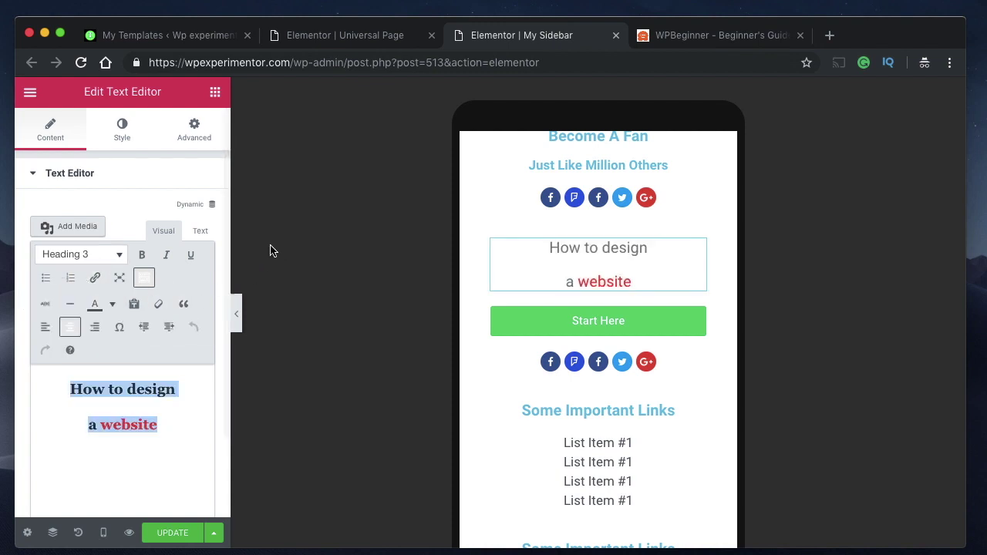
pyautogui.click(185, 305)
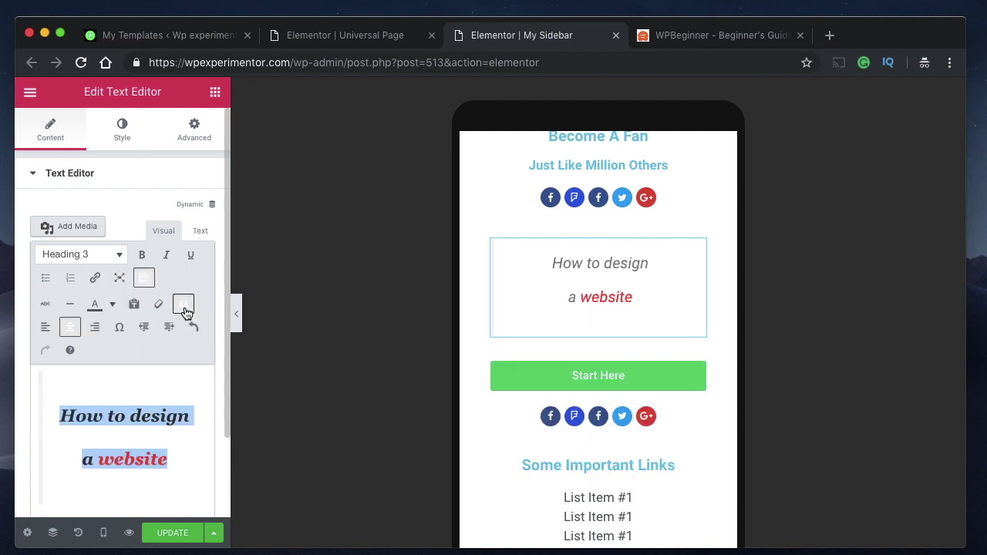
pyautogui.click(197, 458)
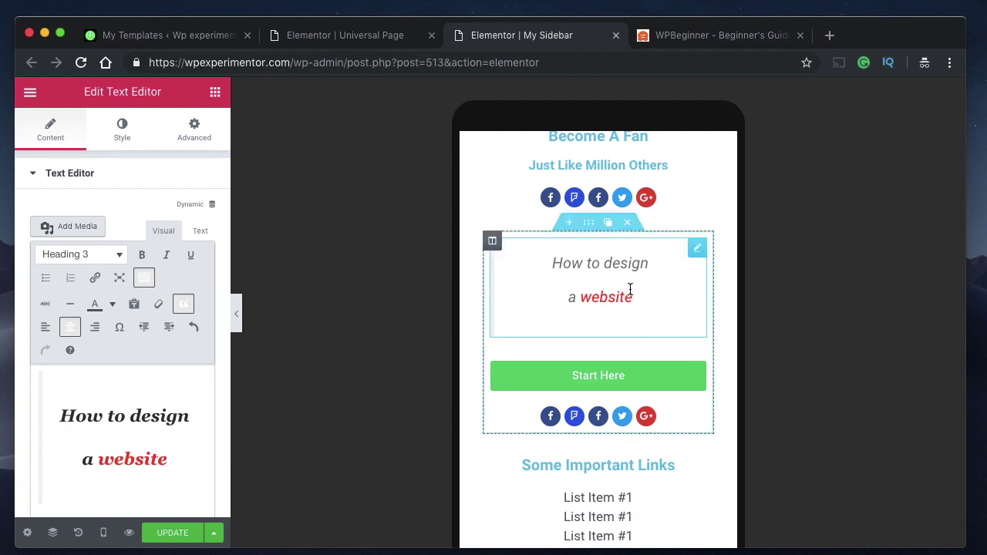
# Set the green scooter image 854.png from the Media Library as the background of the section containing the Start Here button.
pyautogui.click(588, 229)
pyautogui.click(193, 131)
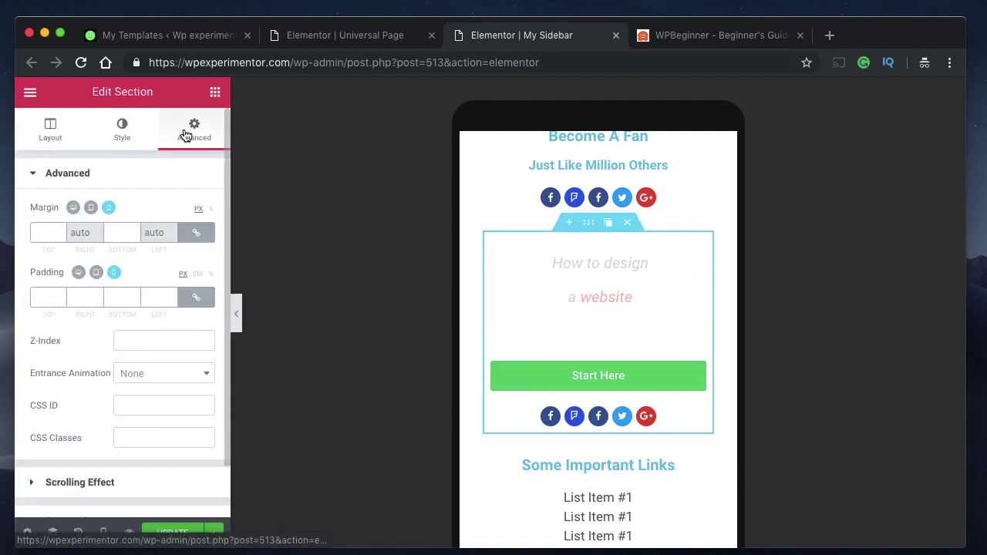
pyautogui.click(124, 130)
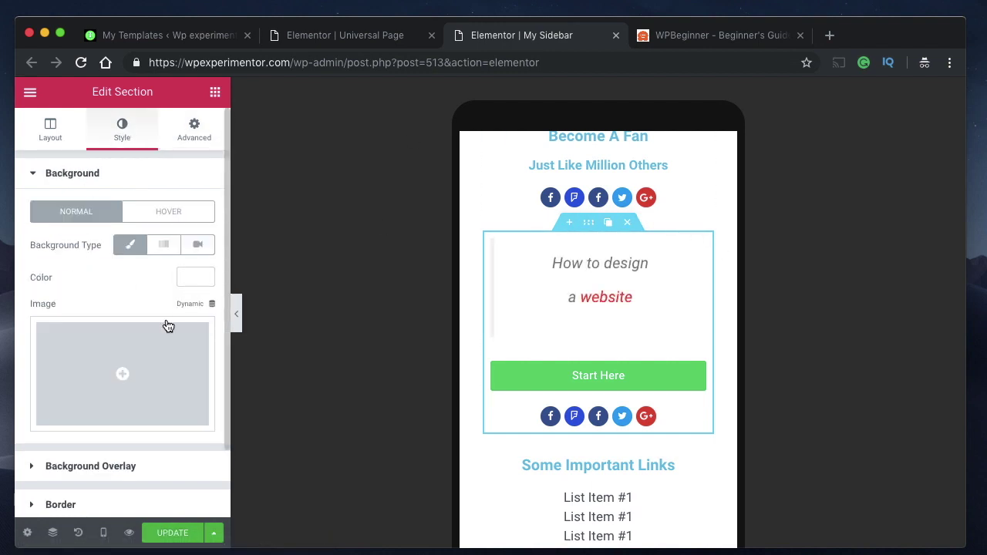
pyautogui.click(122, 375)
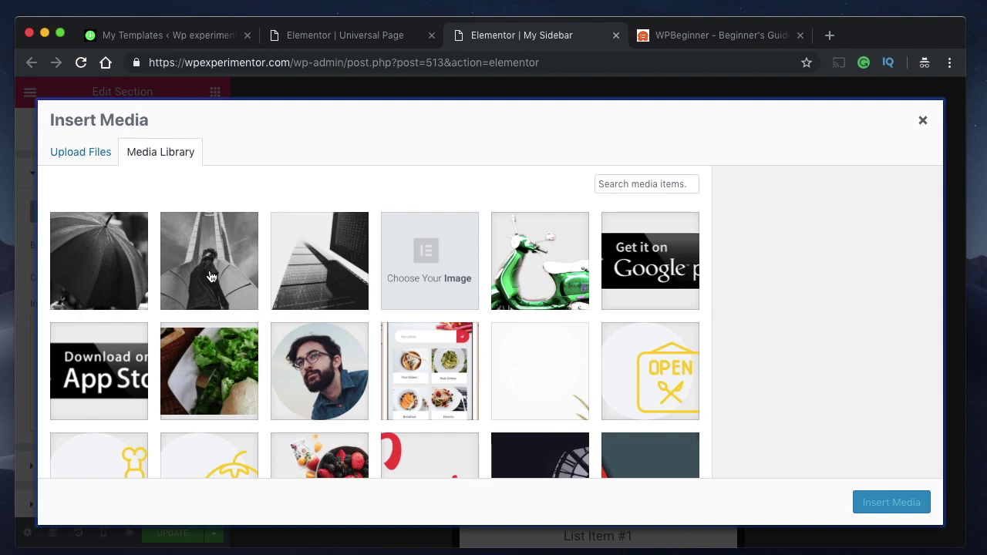
pyautogui.scroll(-4, 216, 288)
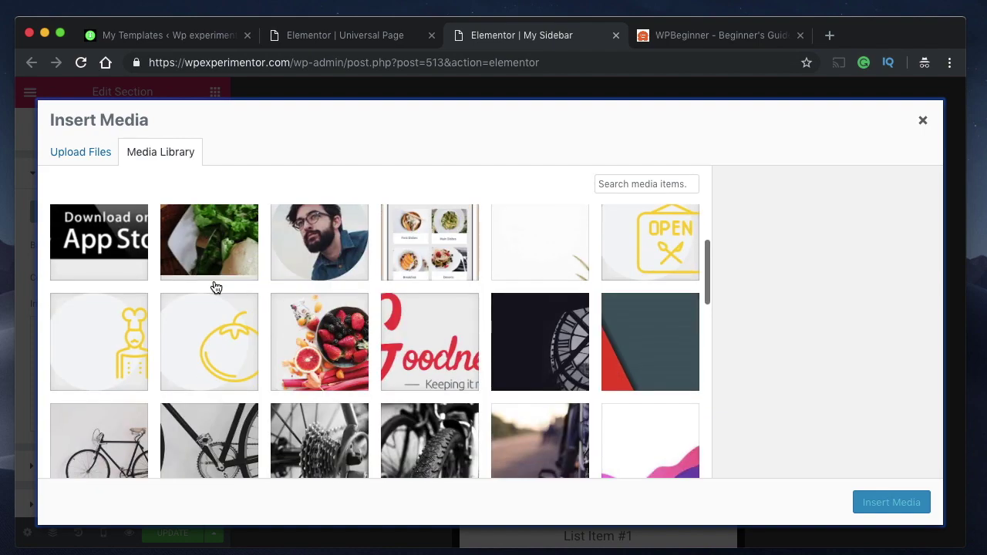
pyautogui.scroll(5, 216, 288)
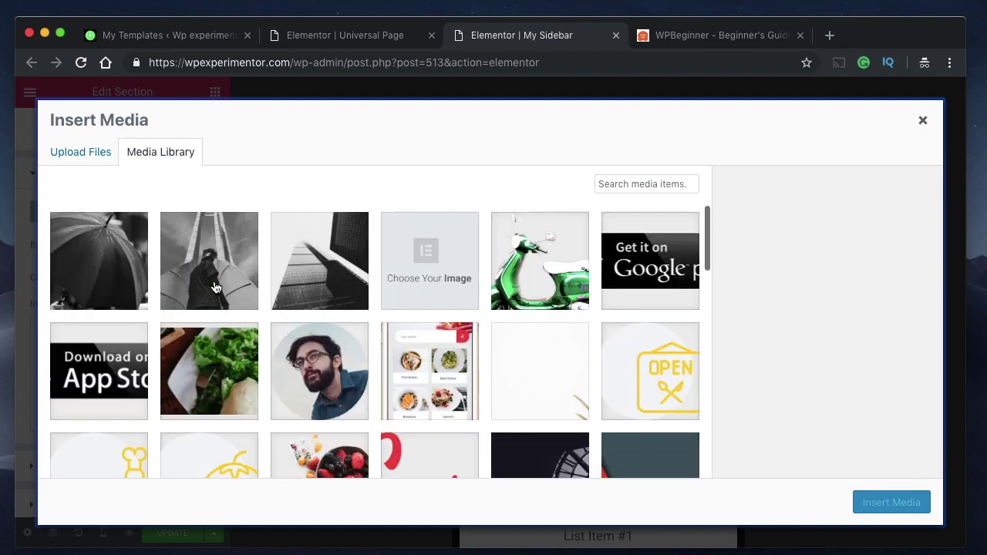
pyautogui.click(111, 260)
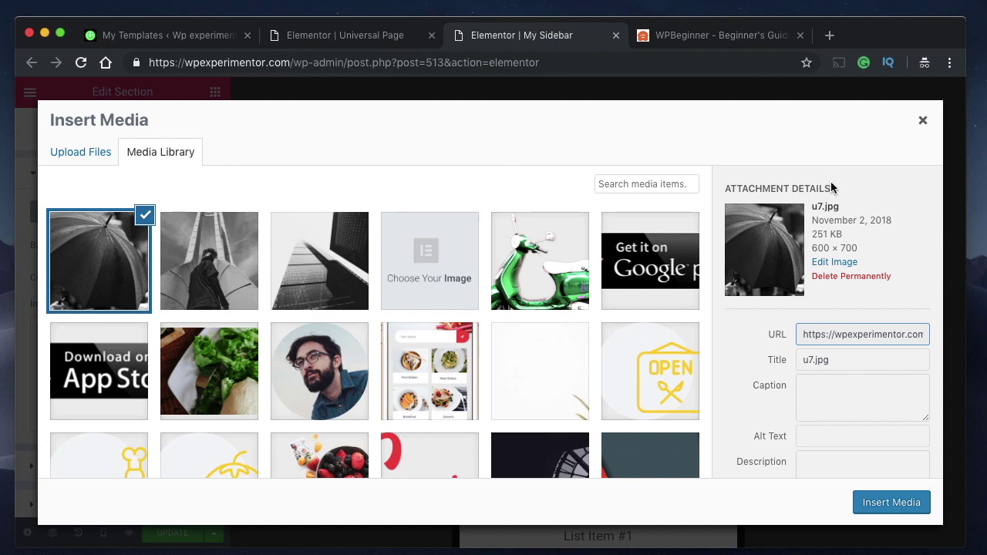
pyautogui.click(552, 277)
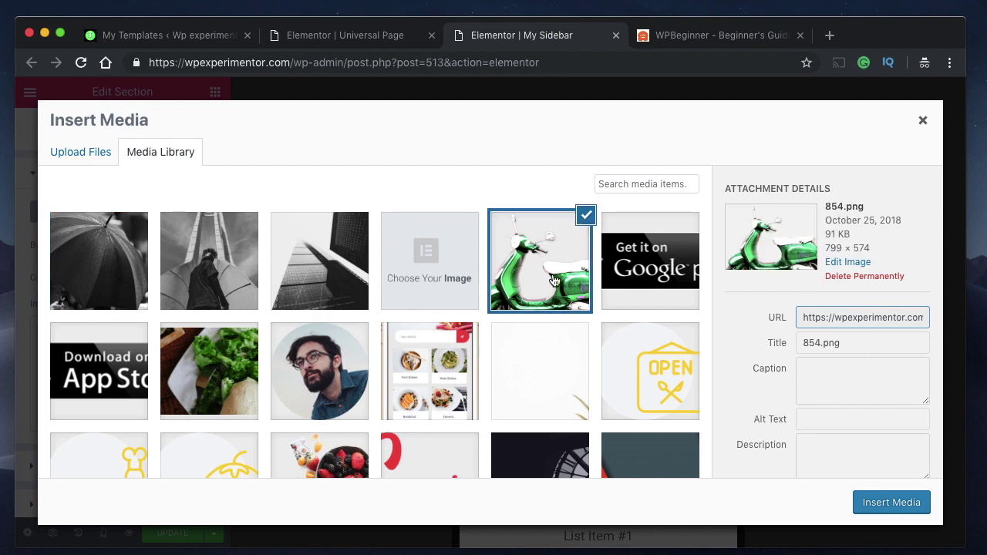
pyautogui.click(891, 503)
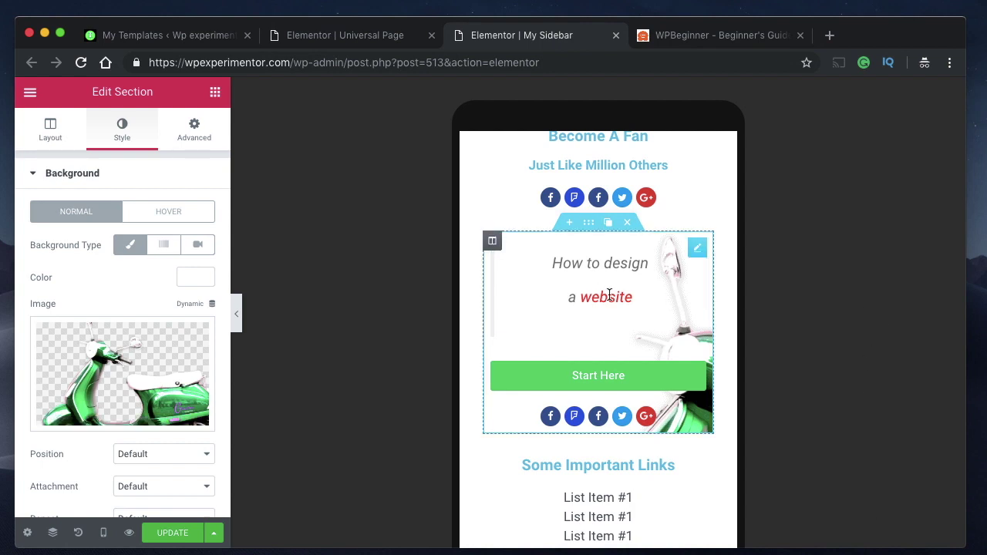
# Duplicate the scooter banner section and give the copy a minimum height of 257 px.
pyautogui.click(608, 223)
pyautogui.scroll(-5, 609, 378)
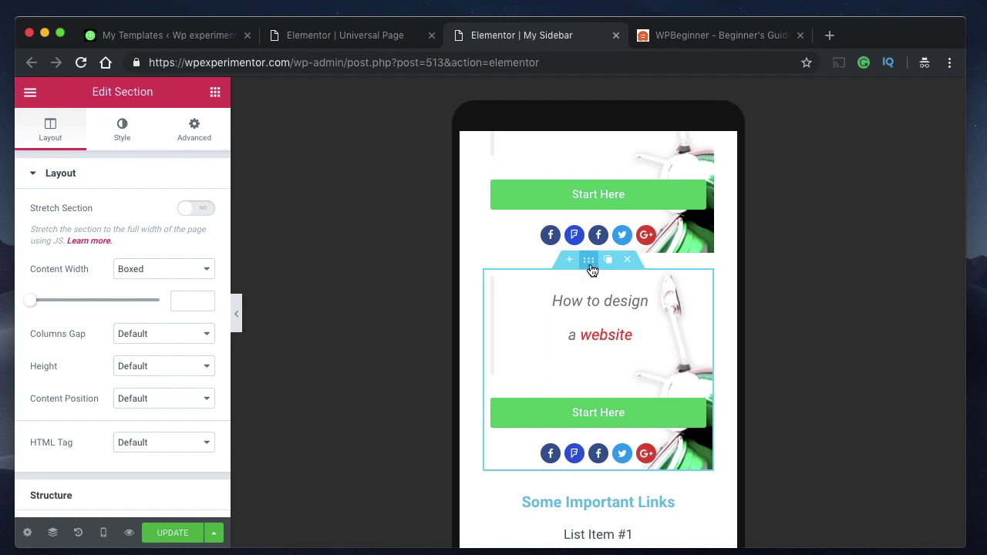
pyautogui.click(184, 372)
pyautogui.click(157, 391)
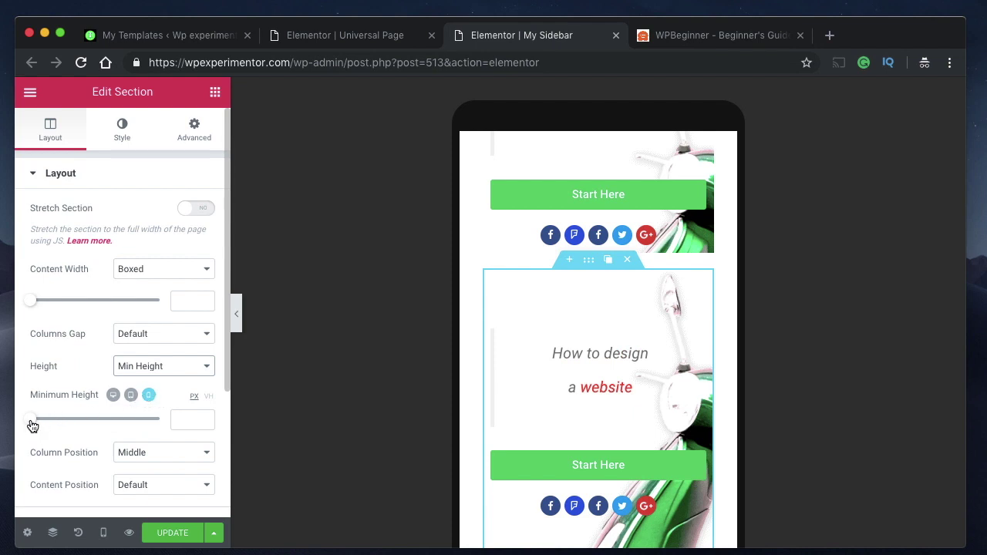
pyautogui.moveTo(30, 419); pyautogui.dragTo(53, 421)
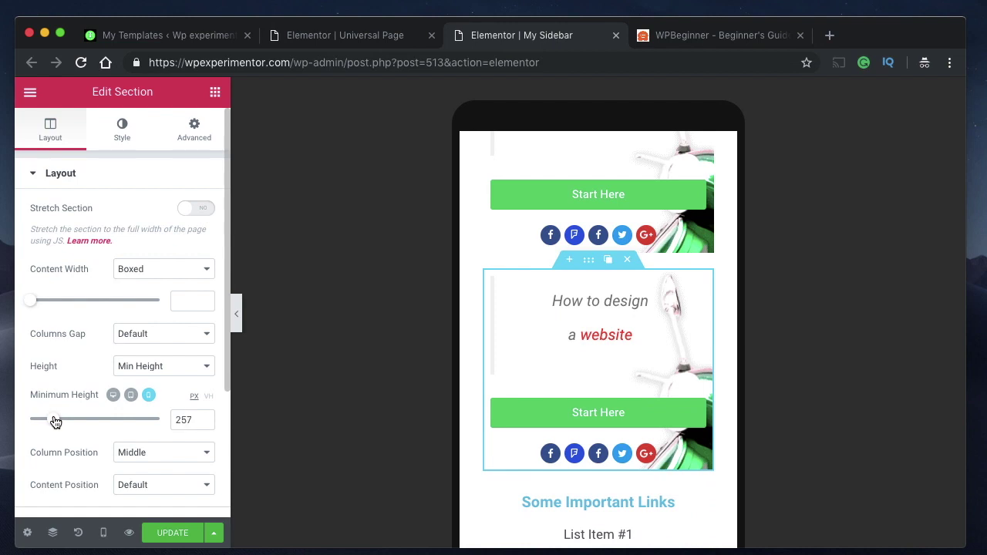
# Delete the social icons row from both scooter banner sections.
pyautogui.scroll(1, 625, 371)
pyautogui.press('super+d')
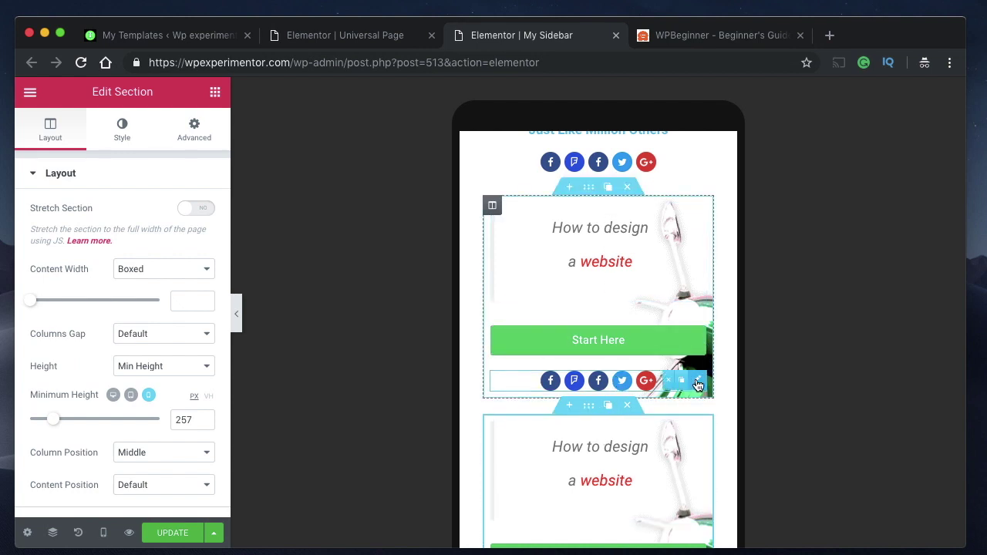
pyautogui.press('Delete')
pyautogui.scroll(2, 664, 228)
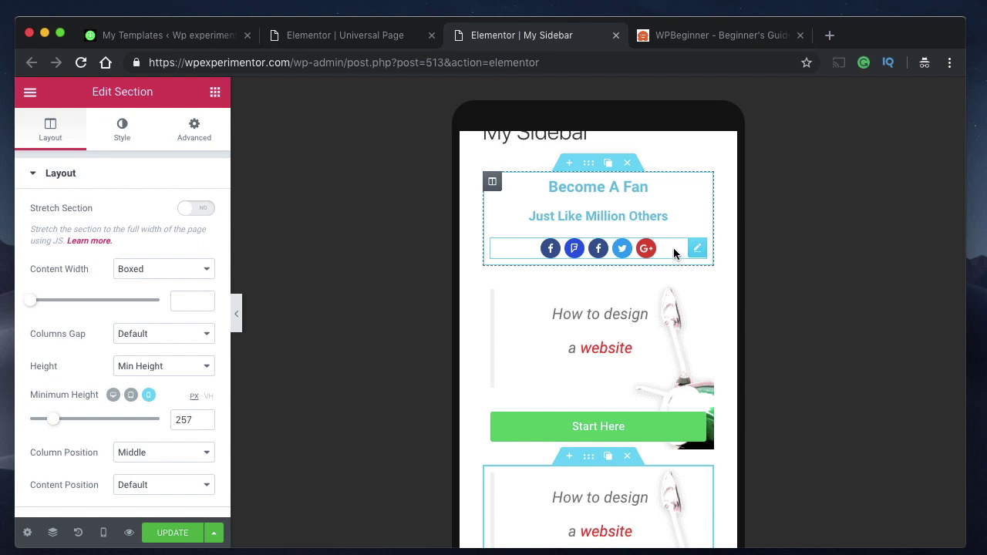
pyautogui.scroll(-2, 673, 251)
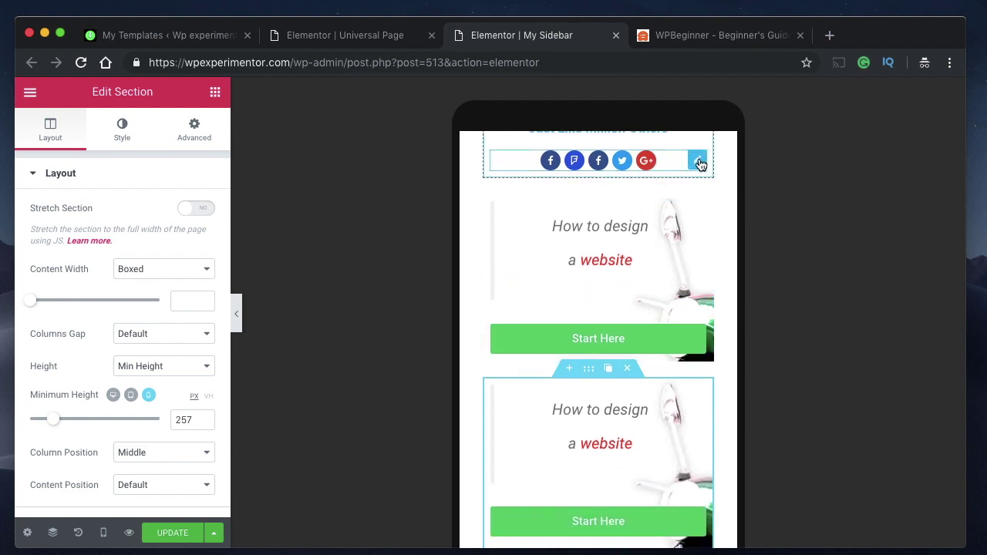
pyautogui.scroll(-3, 601, 350)
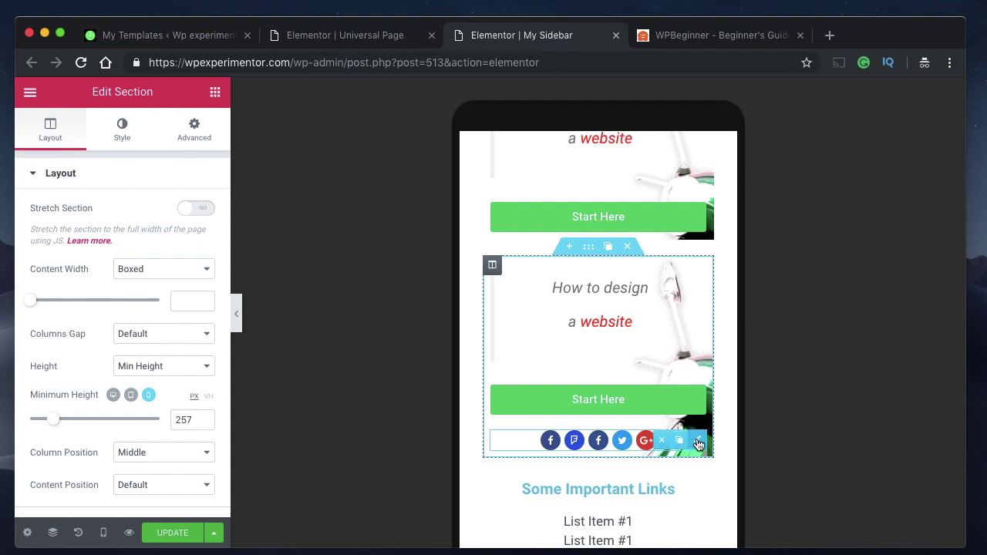
pyautogui.click(661, 442)
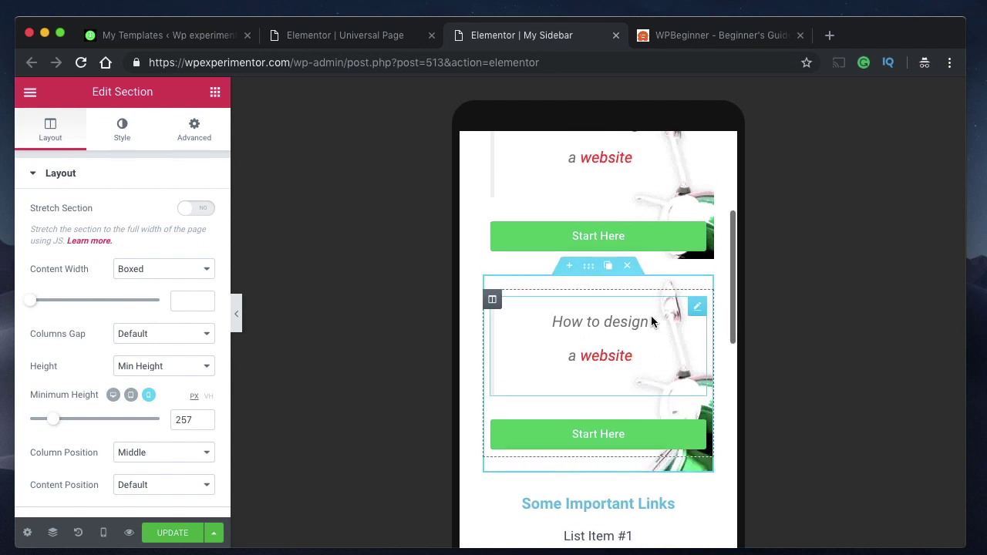
# Switch to the WPBeginner site and examine the banners and help block in its sidebar.
pyautogui.click(609, 369)
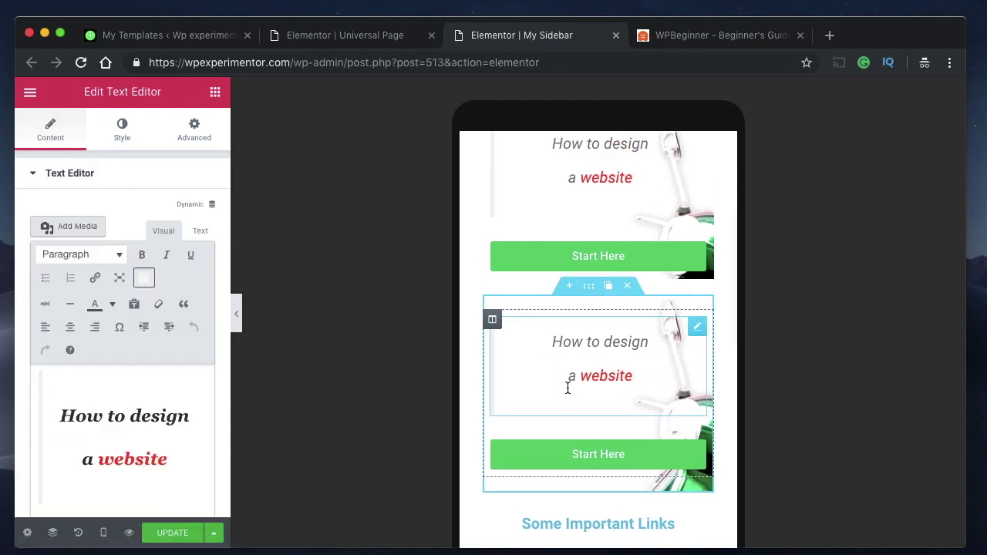
pyautogui.scroll(2, 663, 337)
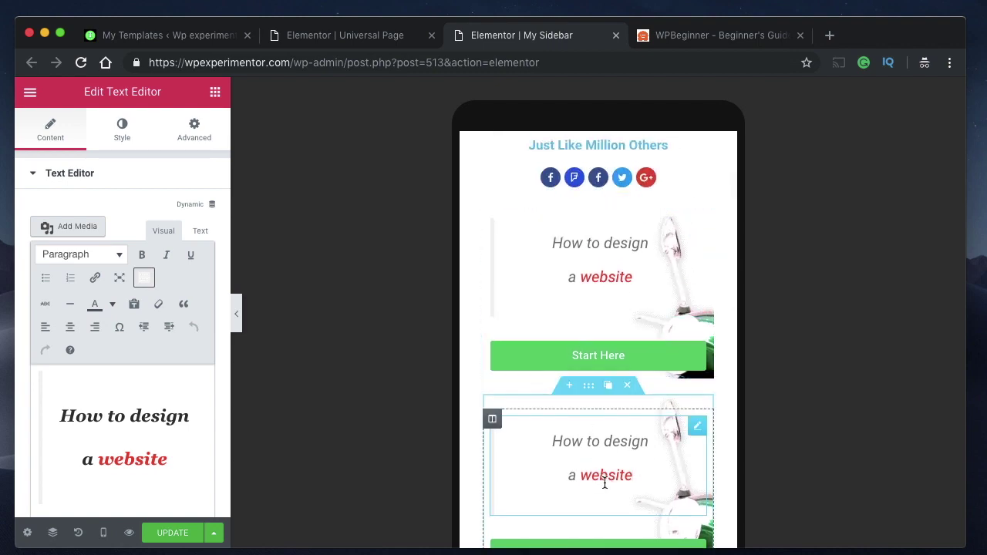
pyautogui.click(709, 35)
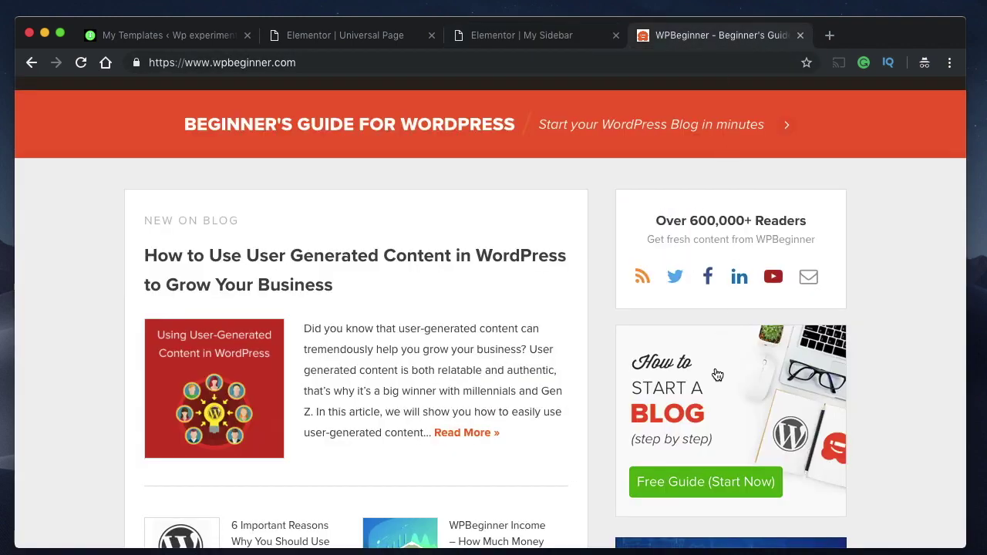
pyautogui.scroll(-3, 726, 393)
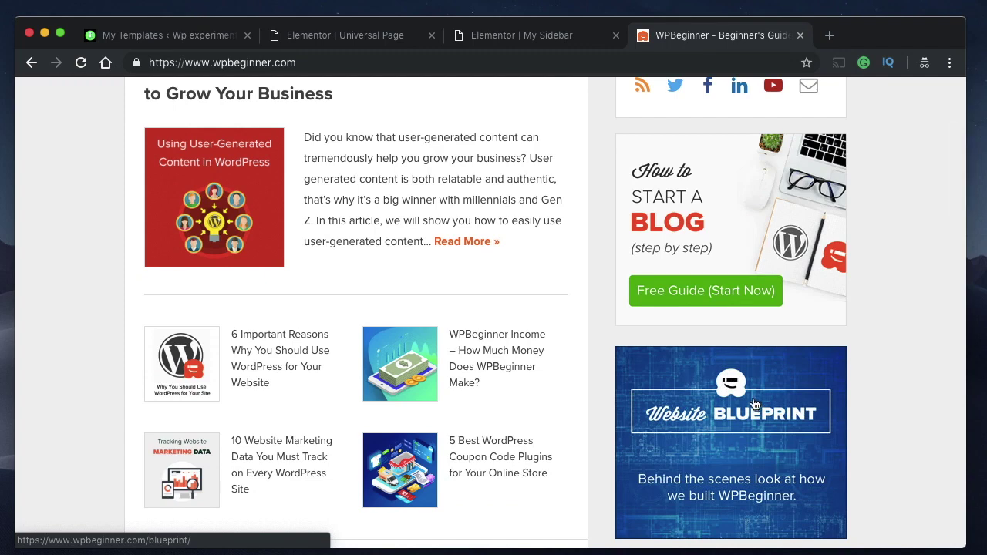
pyautogui.scroll(-3, 755, 404)
pyautogui.scroll(-1, 755, 404)
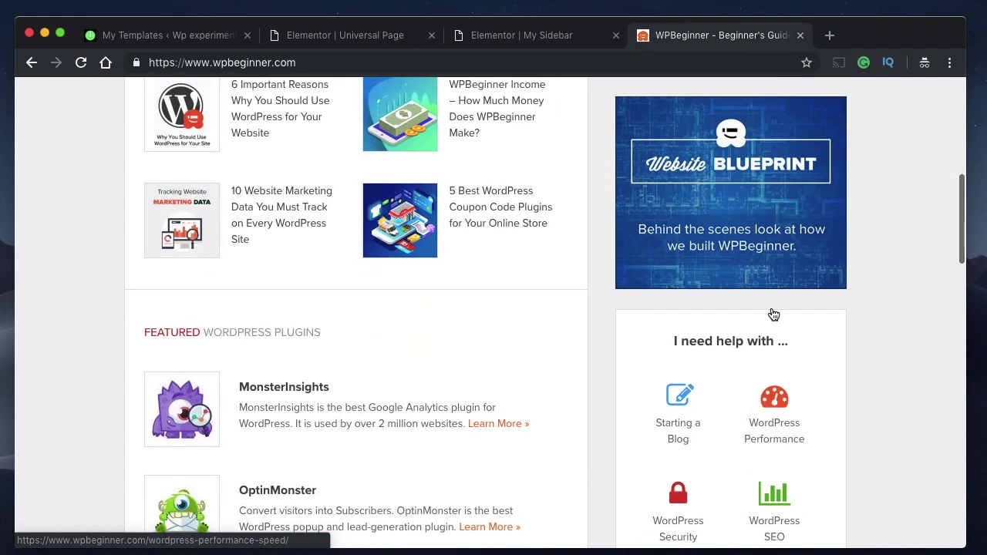
pyautogui.click(489, 38)
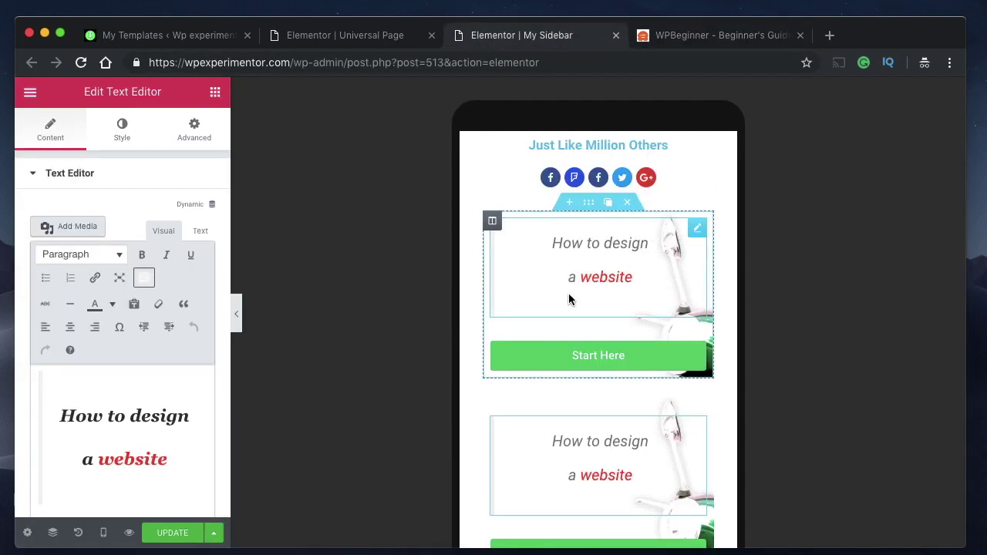
# Check the first banner's Start Here button link and review the "I need help with ..." icon grid on WPBeginner.
pyautogui.click(632, 361)
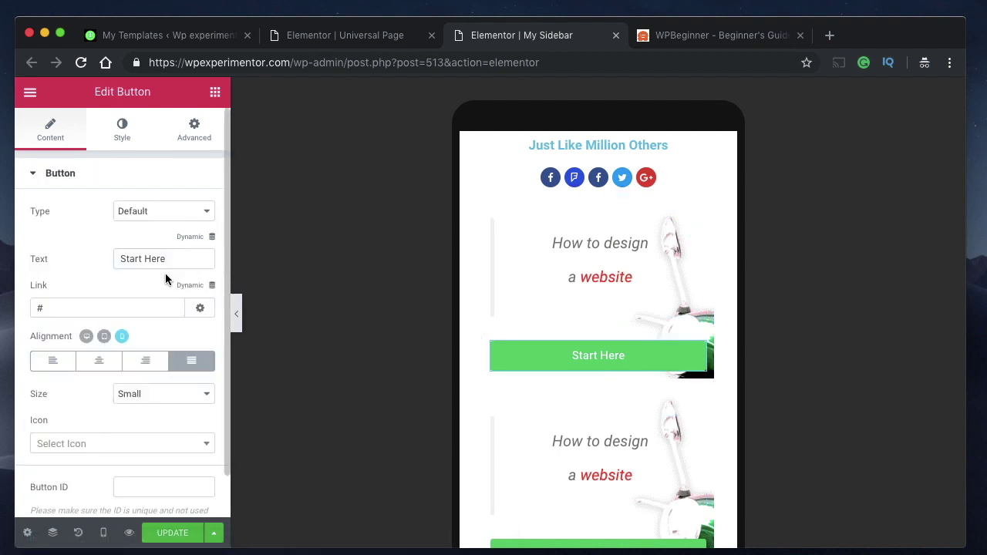
pyautogui.doubleClick(103, 305)
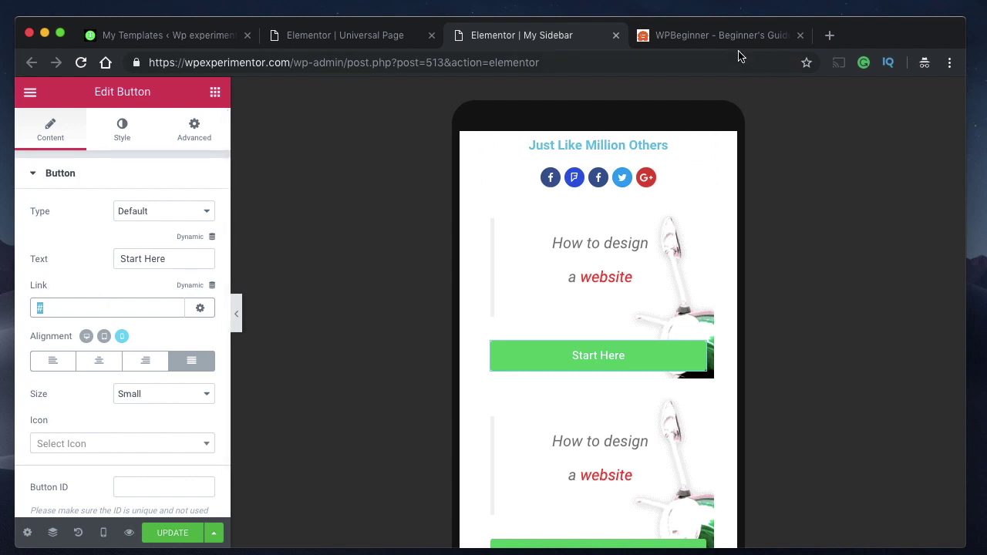
pyautogui.click(710, 43)
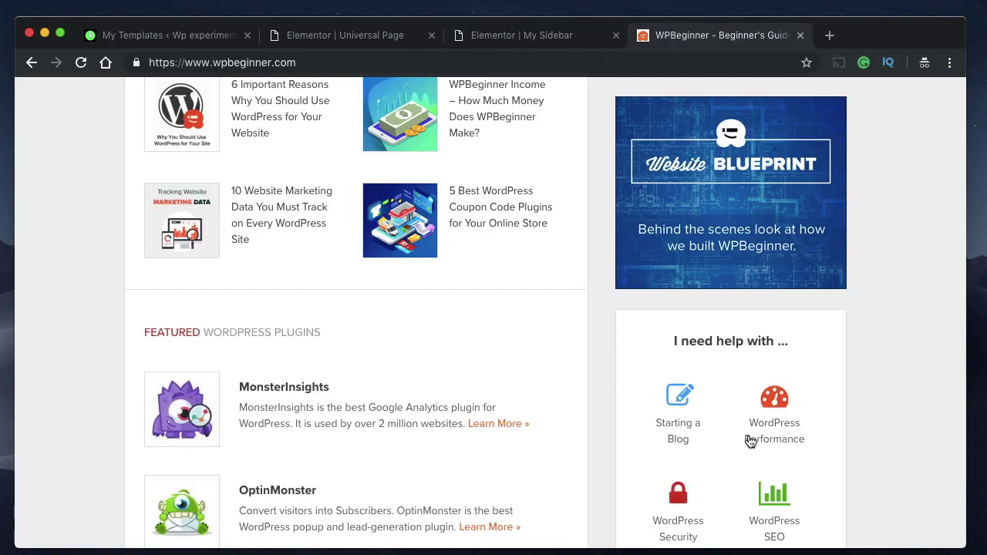
pyautogui.scroll(-3, 748, 436)
pyautogui.scroll(1, 750, 437)
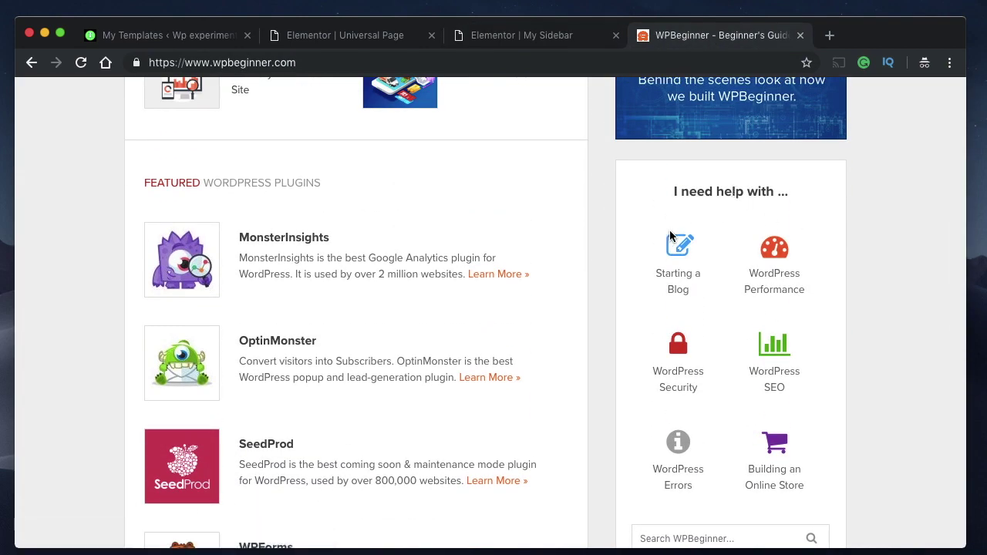
pyautogui.click(515, 38)
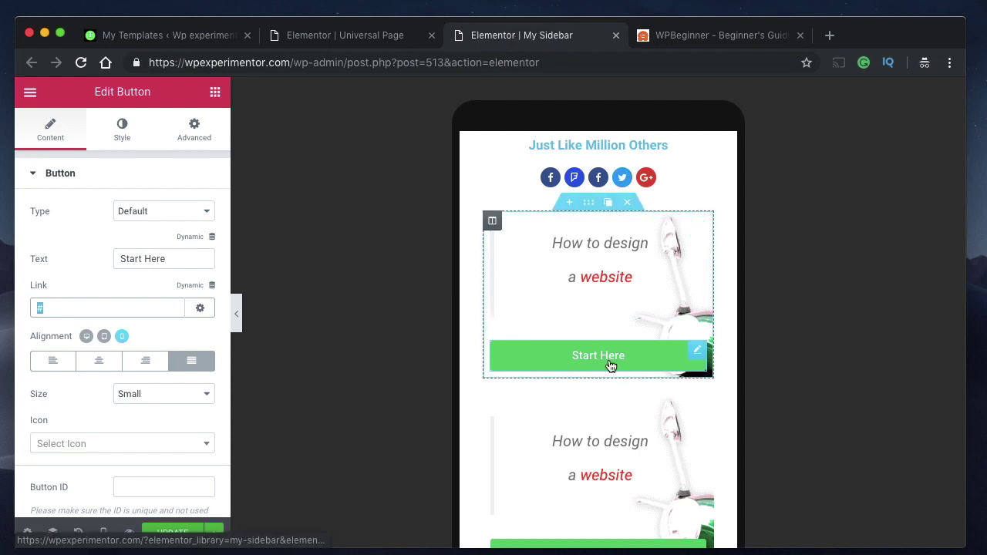
# Delete the Some Important Links section with its four list items, keeping just two scooter banner sections.
pyautogui.scroll(-3, 609, 363)
pyautogui.scroll(-1, 608, 362)
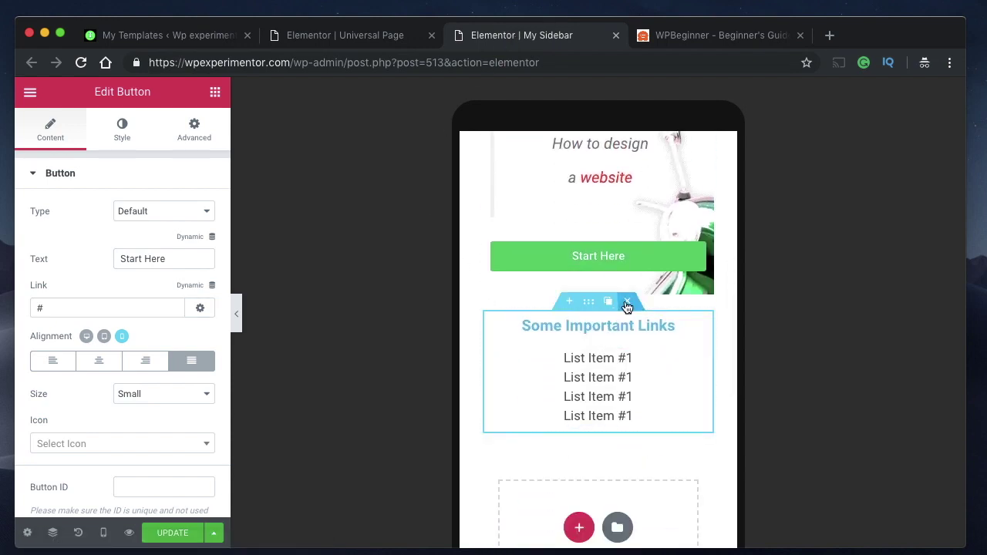
pyautogui.click(624, 306)
pyautogui.scroll(1, 578, 335)
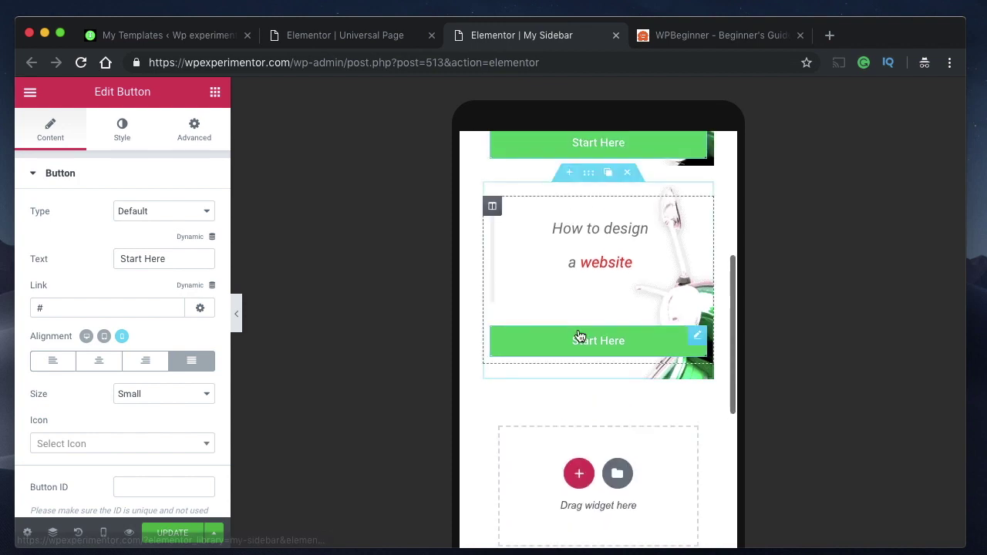
pyautogui.click(609, 174)
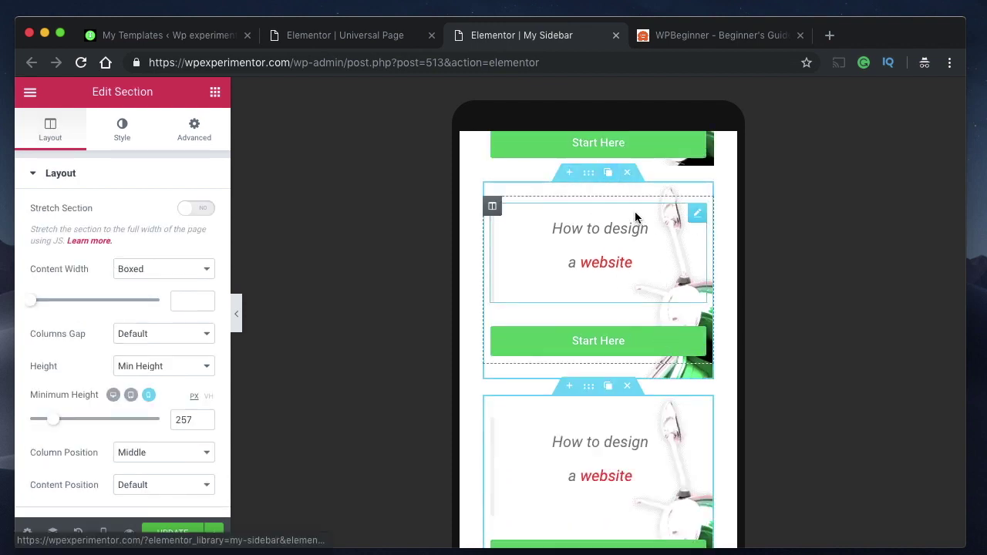
pyautogui.click(627, 172)
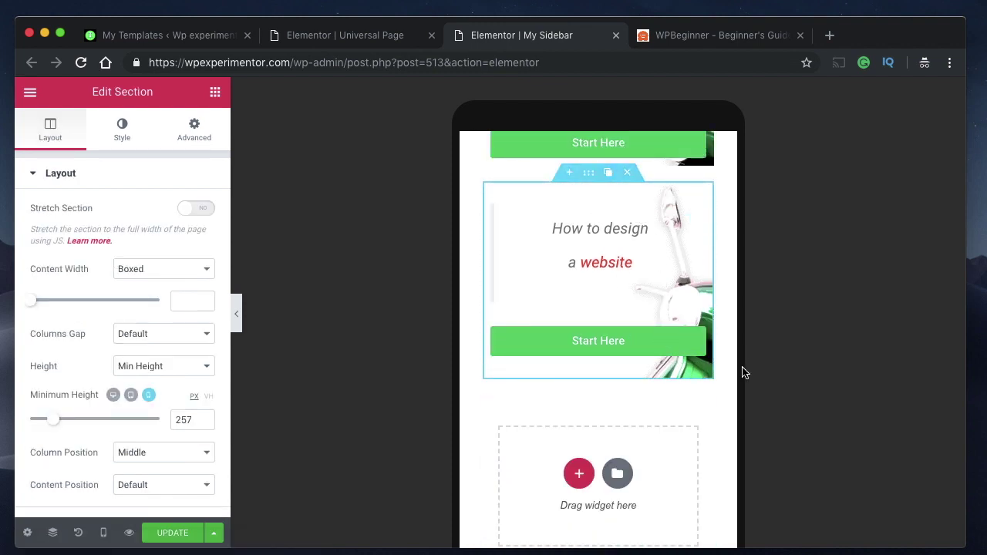
# Add an Icon List widget above the "How to design a website" text in the second scooter section.
pyautogui.click(647, 241)
pyautogui.click(216, 92)
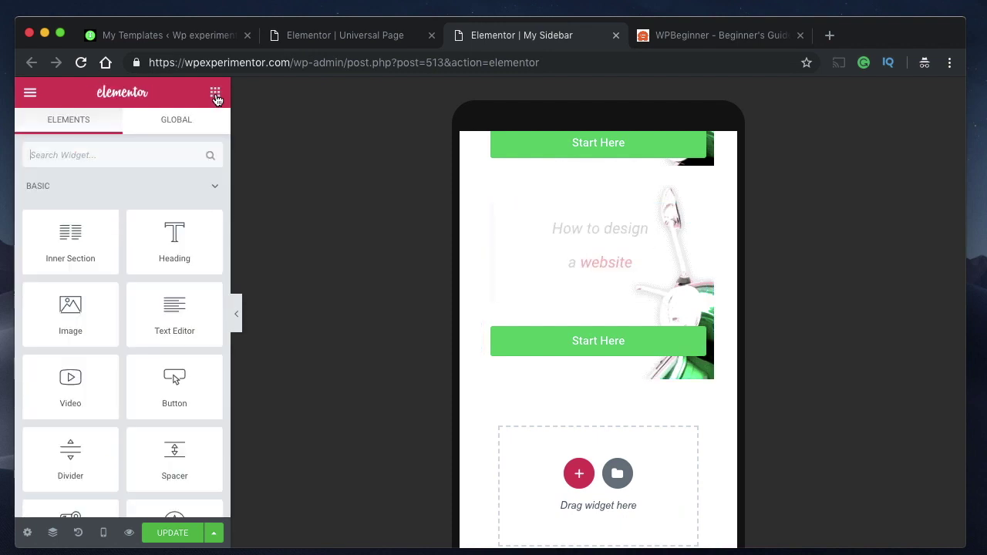
pyautogui.click(107, 158)
pyautogui.write('icon')
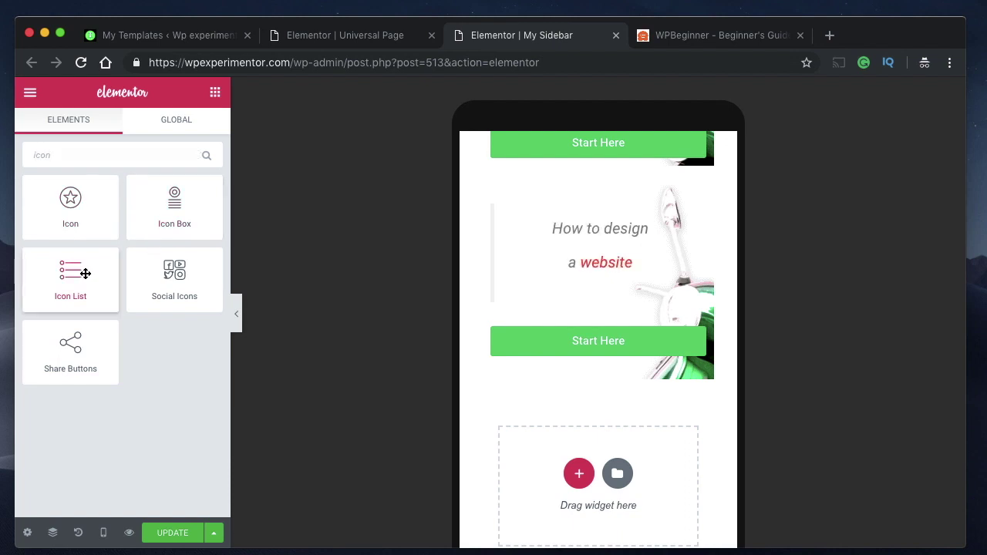
pyautogui.moveTo(85, 274); pyautogui.dragTo(599, 218)
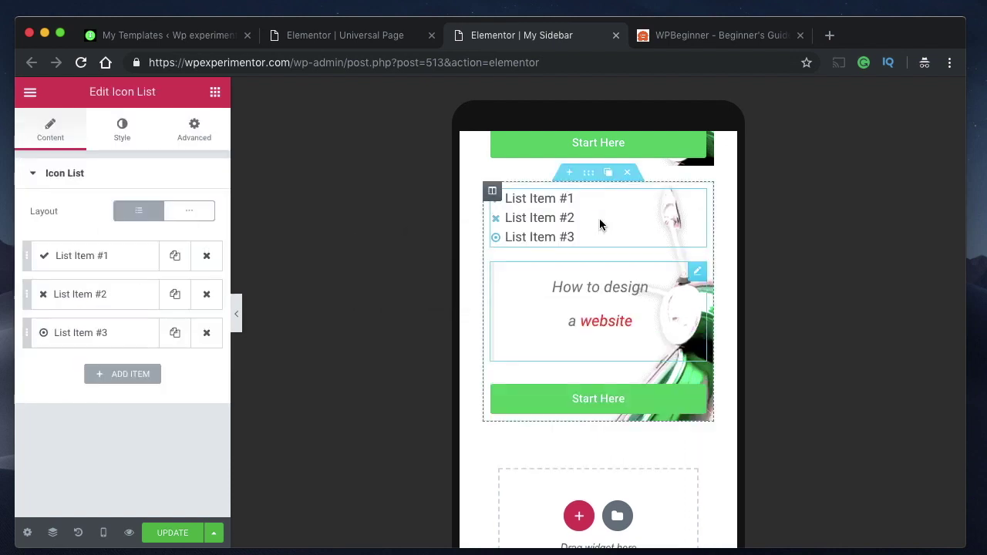
# Duplicate List Item #3 three times and switch the icon list to the inline layout.
pyautogui.click(175, 333)
pyautogui.click(175, 333)
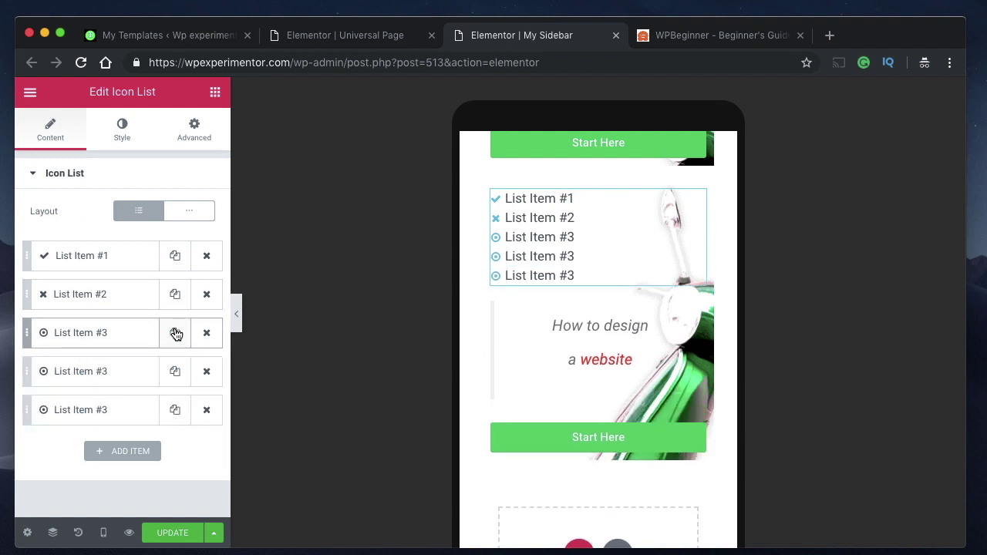
pyautogui.click(176, 333)
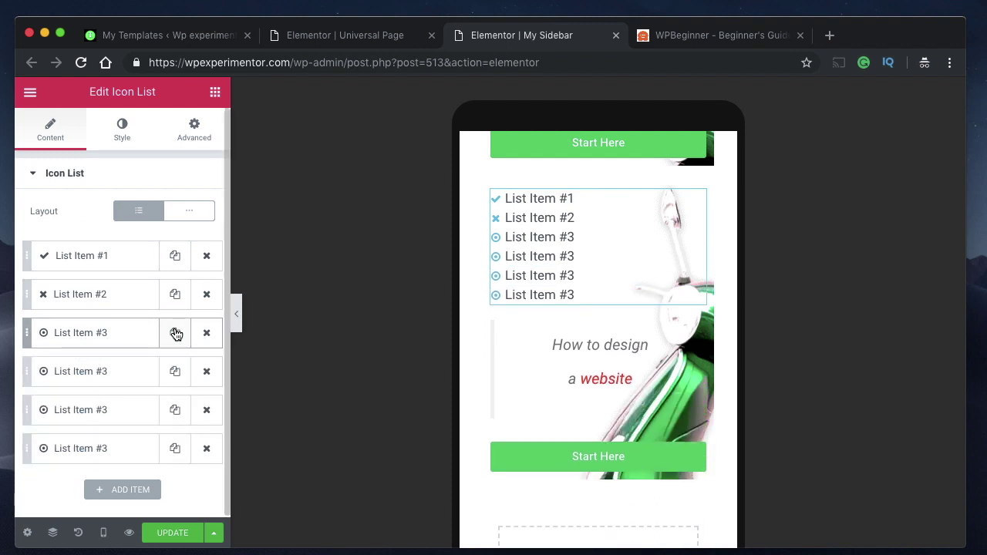
pyautogui.click(189, 216)
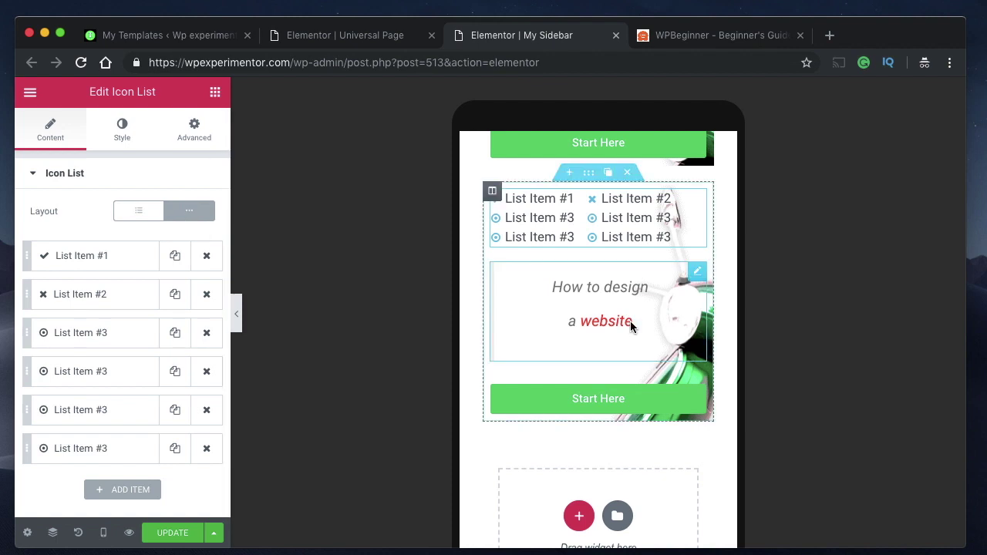
# Replace the second section's "How to design a website" text with a heading "Some Important Links" above the icon list.
pyautogui.click(658, 273)
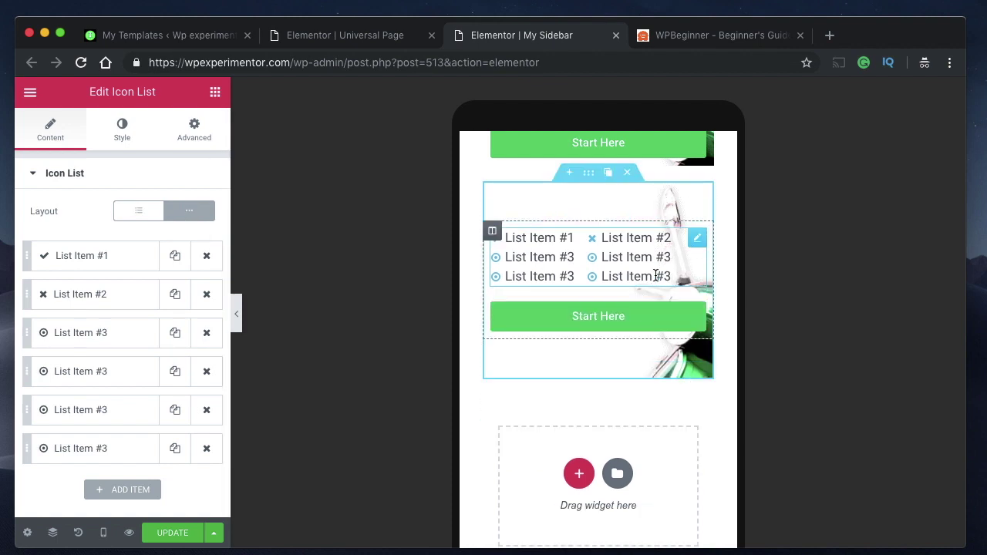
pyautogui.click(215, 92)
pyautogui.moveTo(174, 242); pyautogui.dragTo(616, 239)
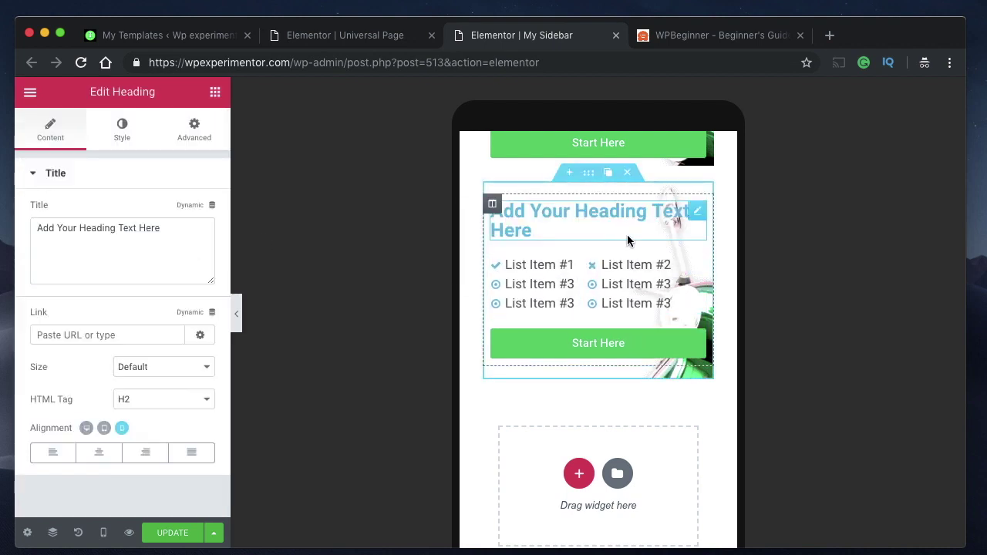
pyautogui.click(628, 235)
pyautogui.tripleClick(177, 228)
pyautogui.write('Some Important Links')
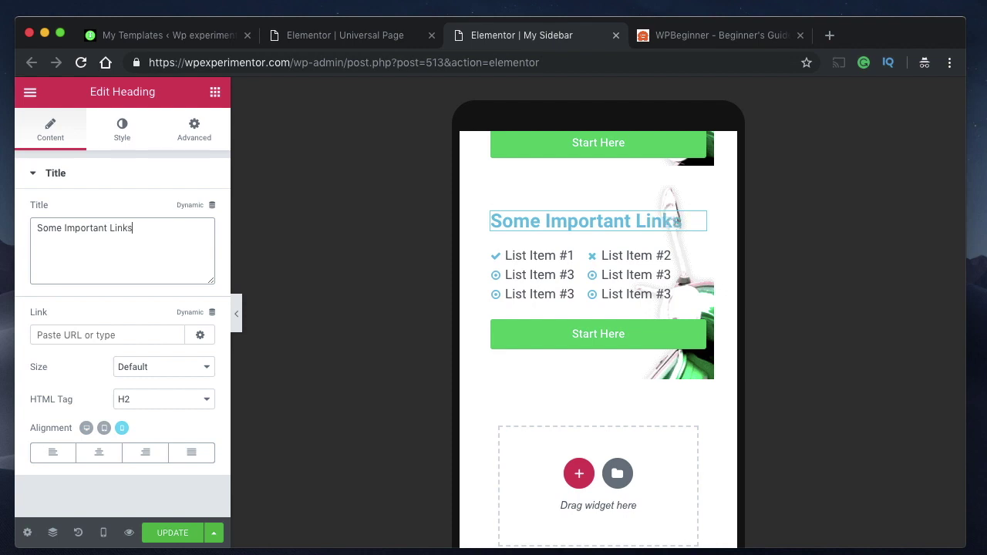
# Set the Some Important Links heading's text color to black (#000000).
pyautogui.click(131, 141)
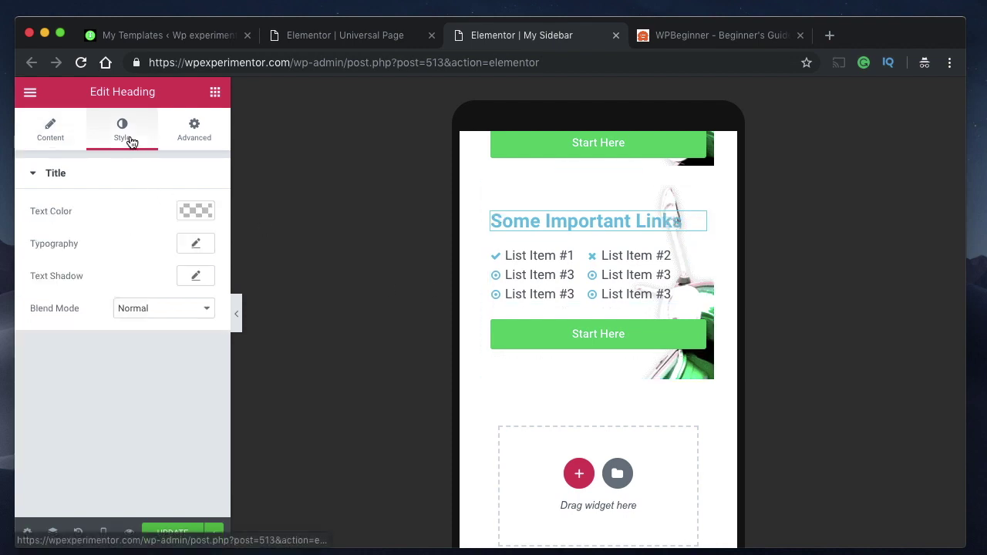
pyautogui.click(194, 214)
pyautogui.click(143, 383)
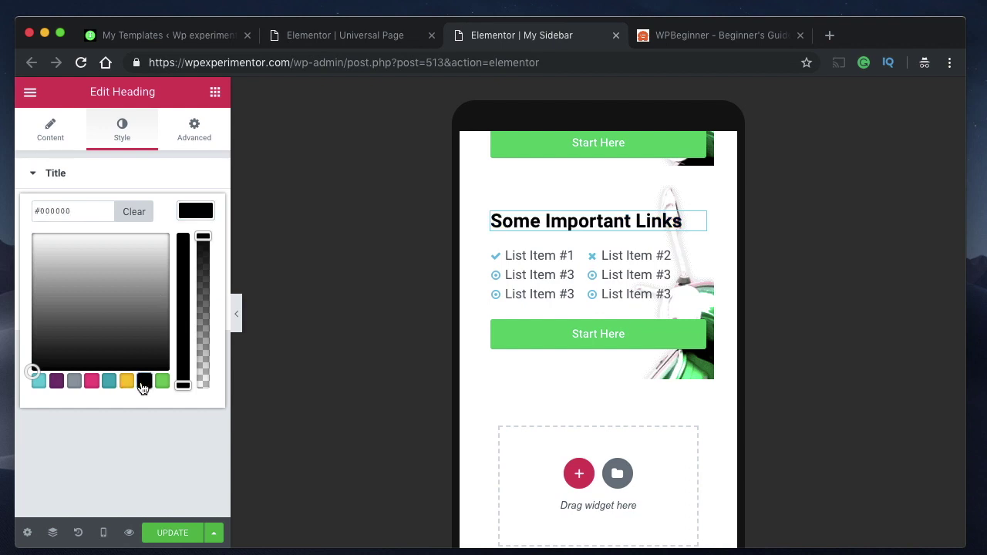
pyautogui.click(645, 275)
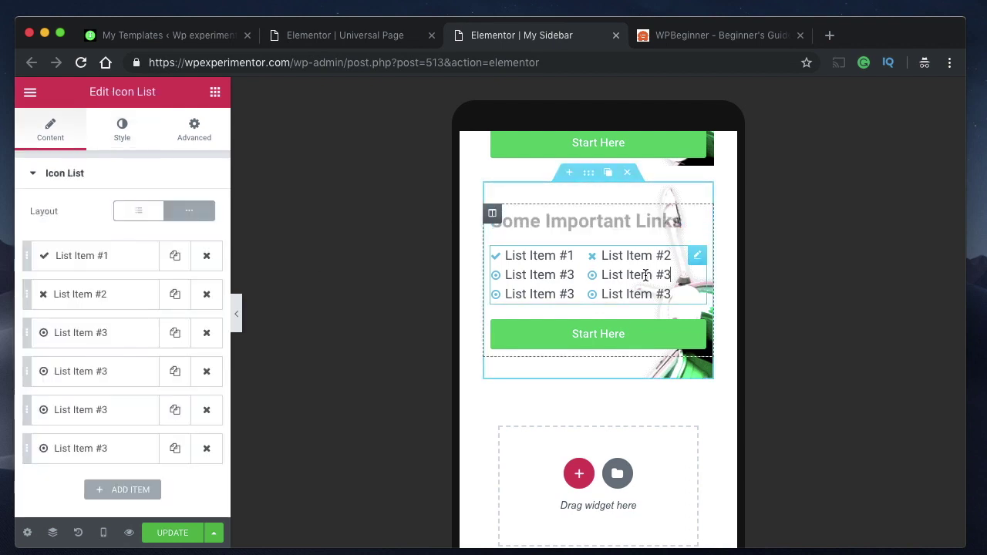
# Compare List Item #1's settings with the "I need help with ..." icon section on the WPBeginner page.
pyautogui.click(107, 263)
pyautogui.click(108, 258)
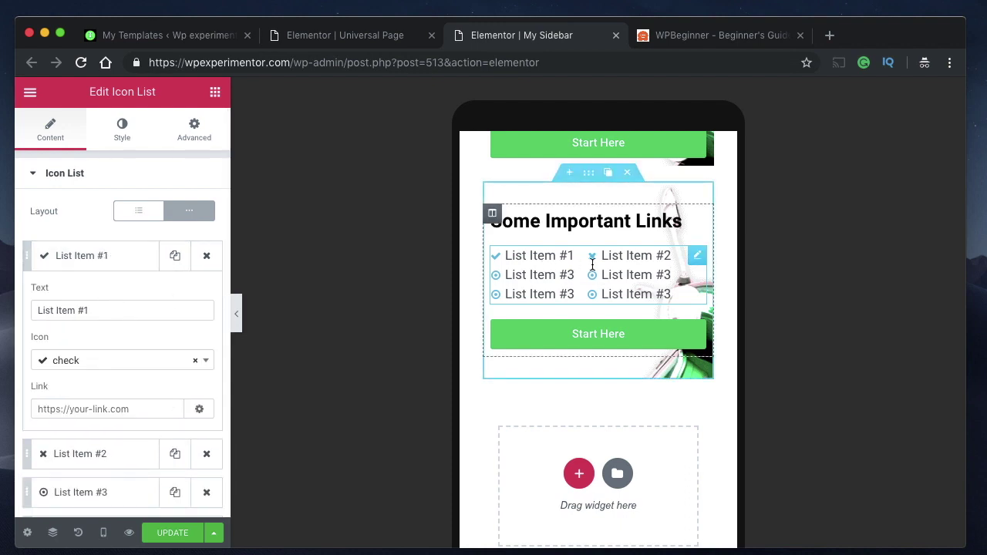
pyautogui.click(694, 36)
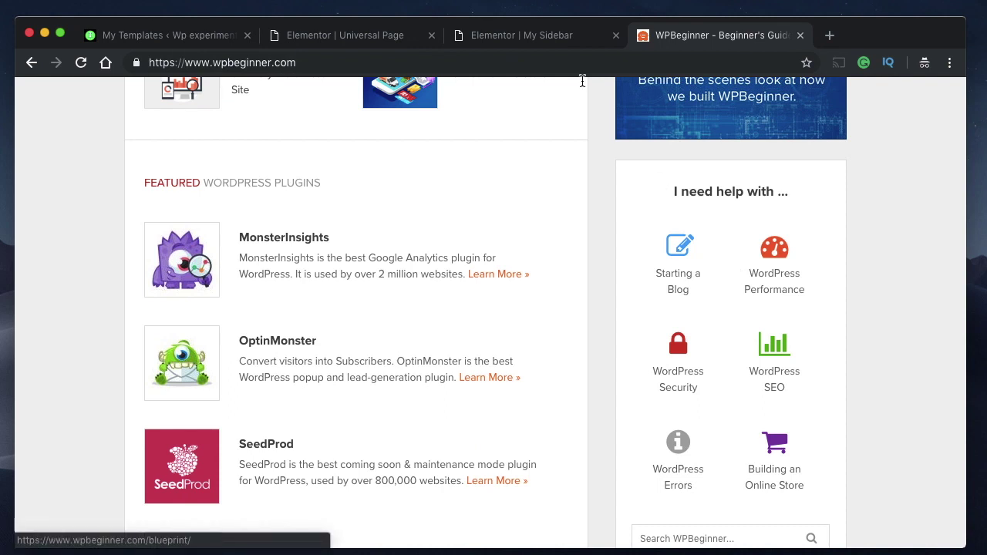
pyautogui.click(531, 40)
pyautogui.click(108, 259)
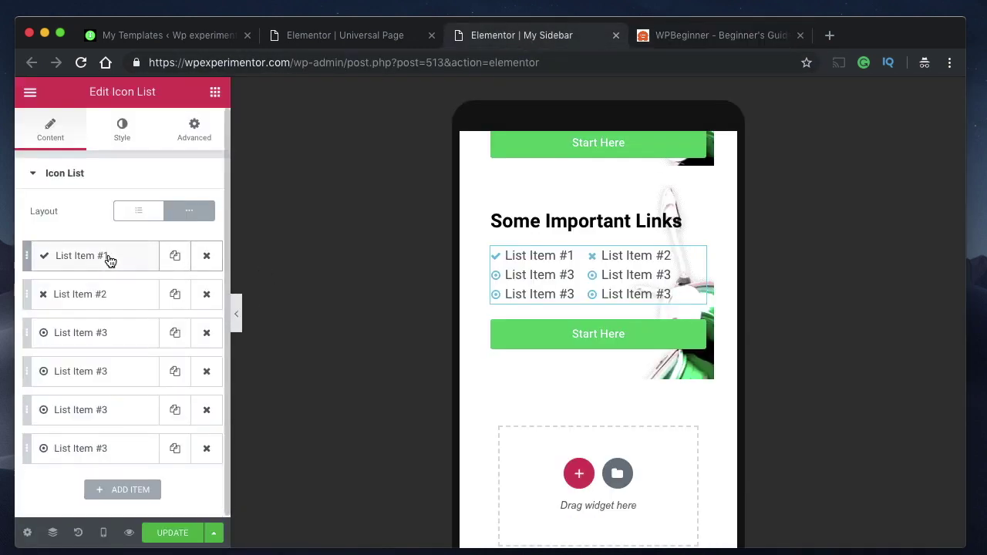
# Set the icon list's space between items to 40 and center its alignment for mobile.
pyautogui.click(121, 131)
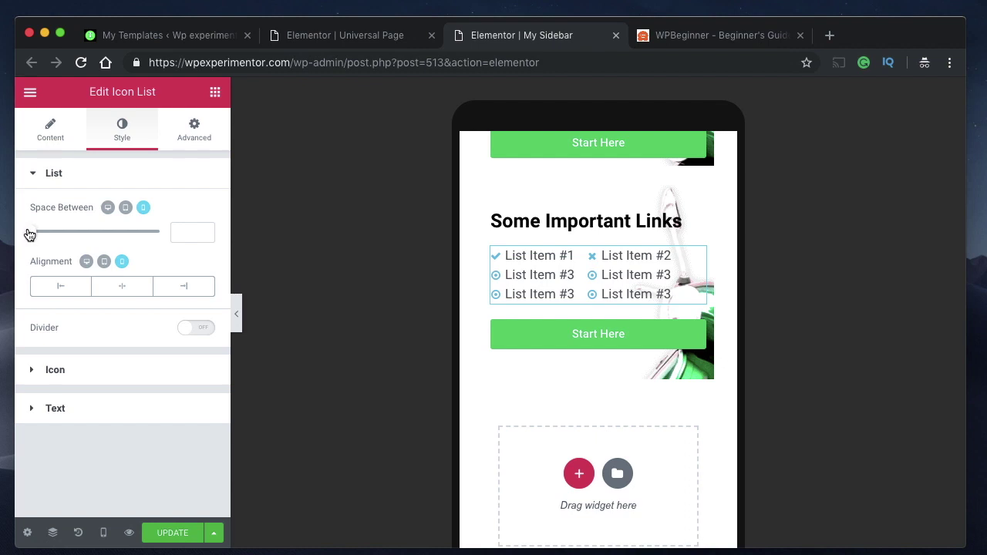
pyautogui.moveTo(30, 234); pyautogui.dragTo(133, 236)
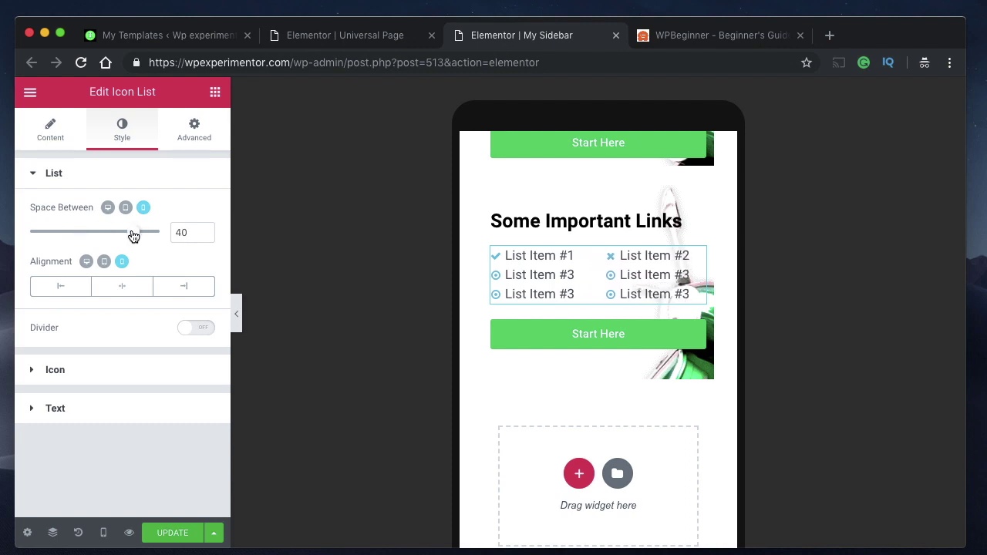
pyautogui.click(128, 292)
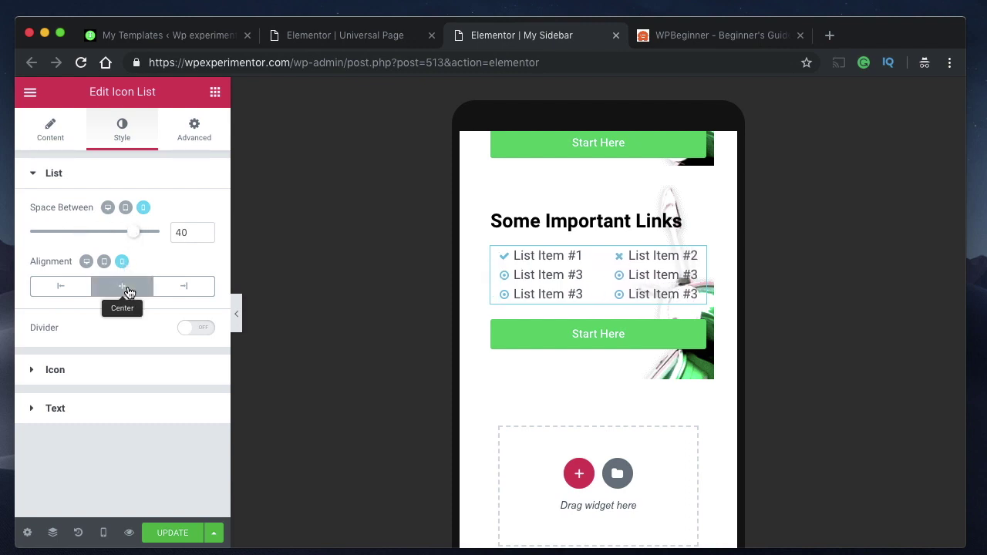
# Set the icon list's mobile icon size to 28 and its text indent to 12.
pyautogui.click(88, 369)
pyautogui.moveTo(34, 338); pyautogui.dragTo(60, 331)
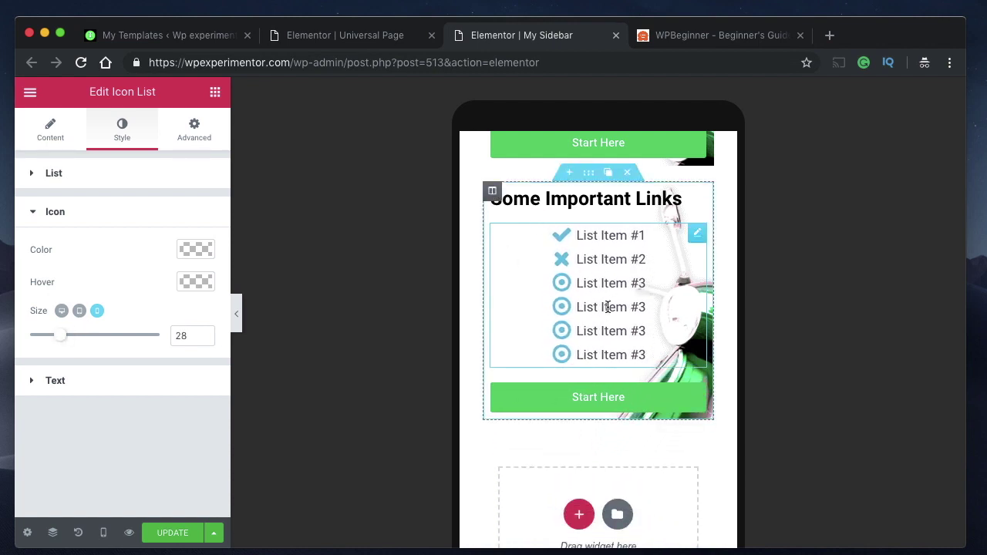
pyautogui.click(121, 382)
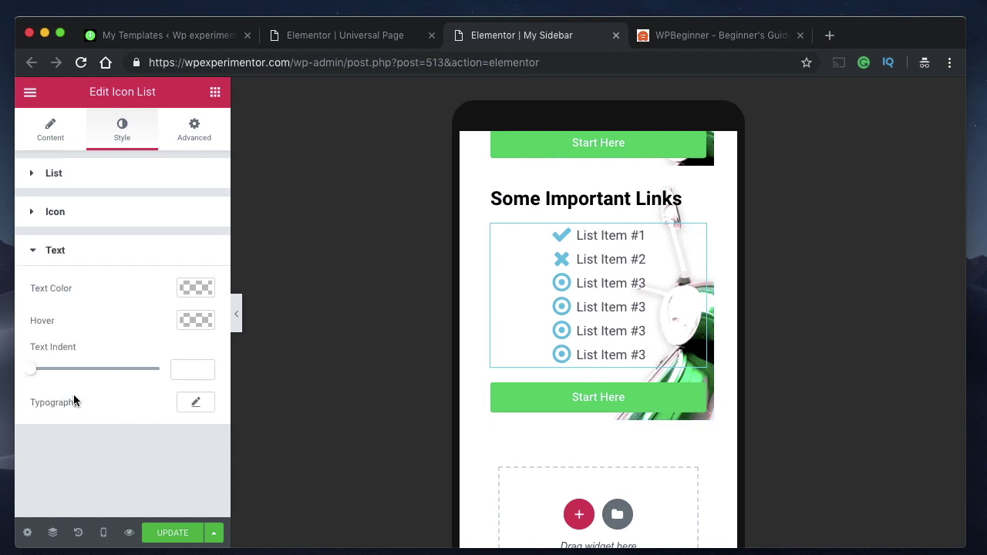
pyautogui.moveTo(34, 371); pyautogui.dragTo(61, 368)
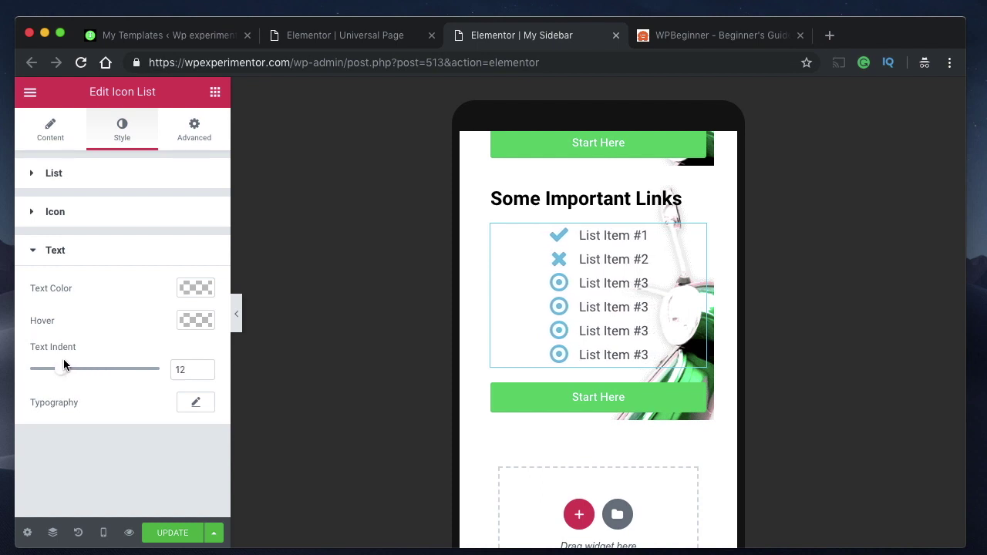
# Review the icon list's spacing and alignment settings and the text, icon and link options of List Item #1.
pyautogui.click(114, 252)
pyautogui.click(82, 182)
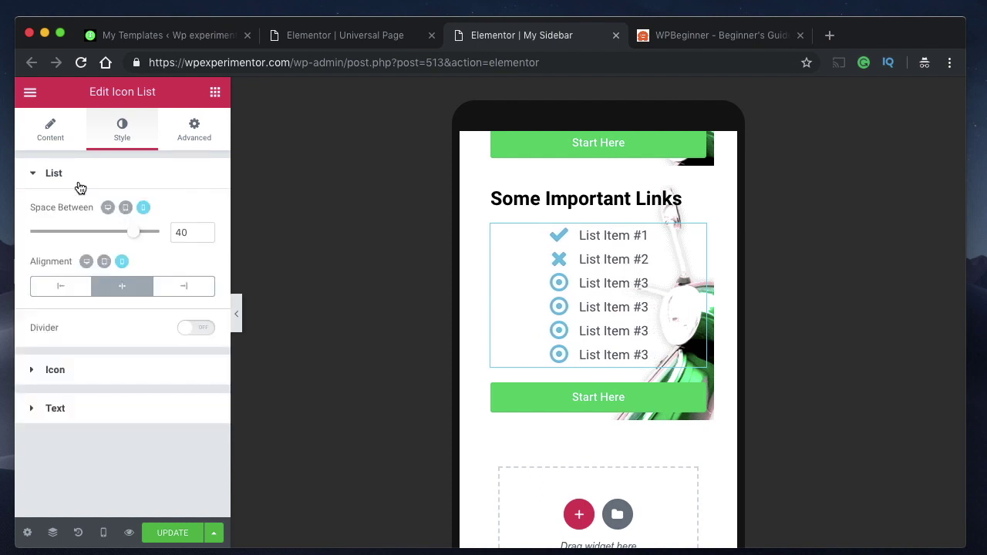
pyautogui.click(60, 141)
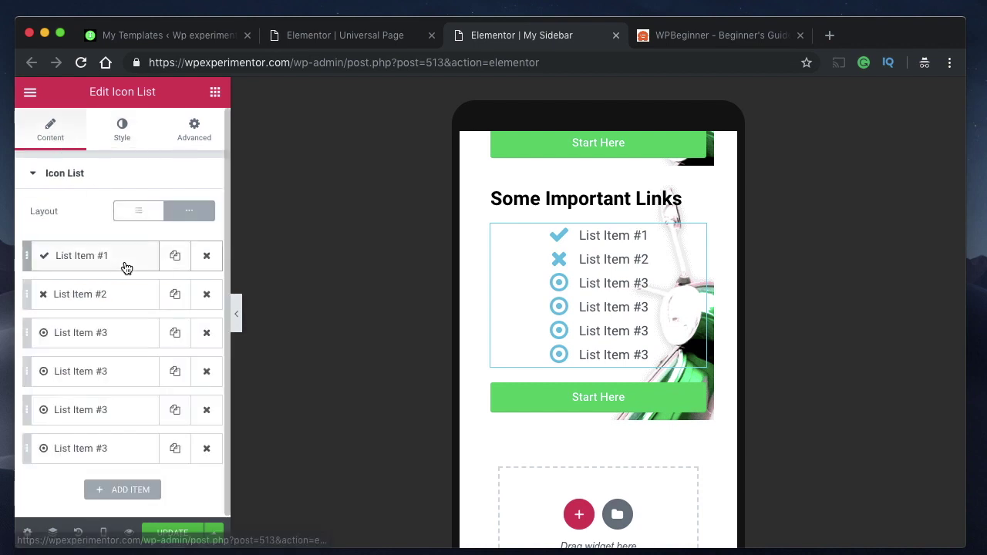
pyautogui.click(112, 259)
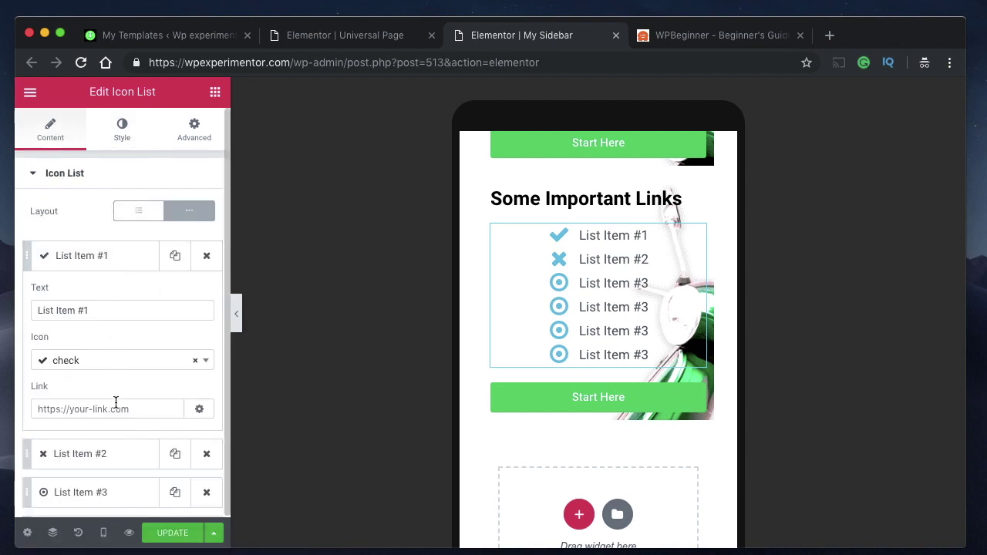
pyautogui.click(87, 259)
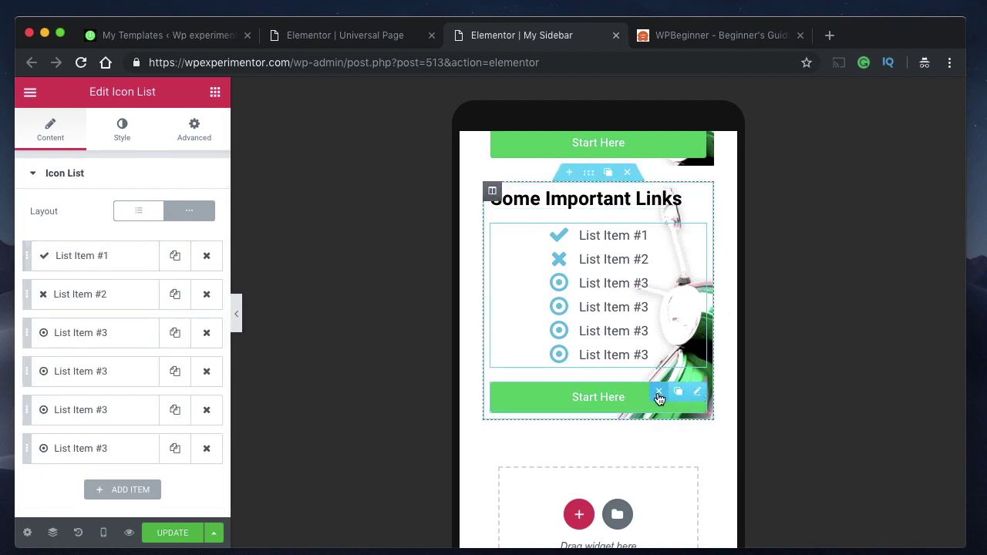
# Delete the Start Here button from the Some Important Links section.
pyautogui.click(659, 392)
pyautogui.scroll(-1, 637, 414)
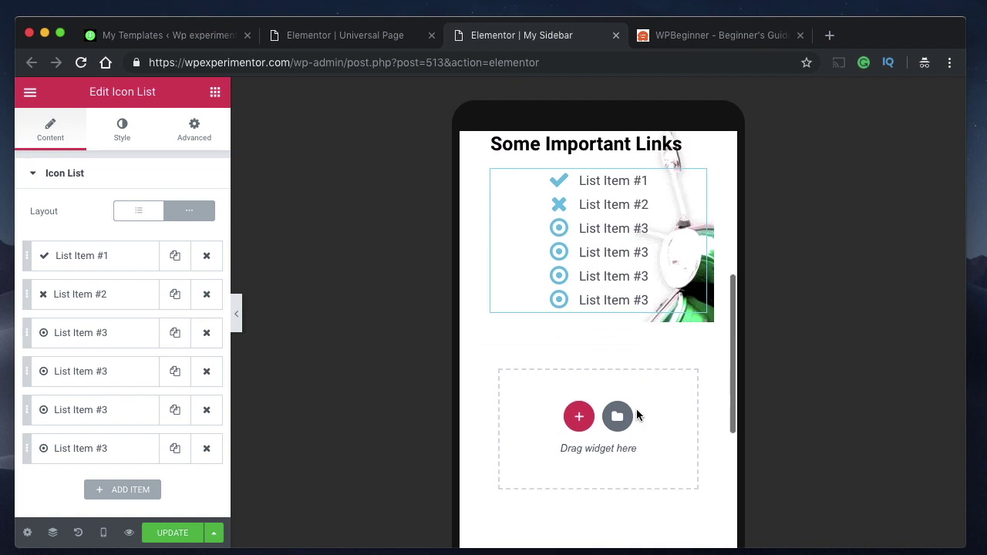
pyautogui.scroll(1, 637, 415)
pyautogui.click(576, 462)
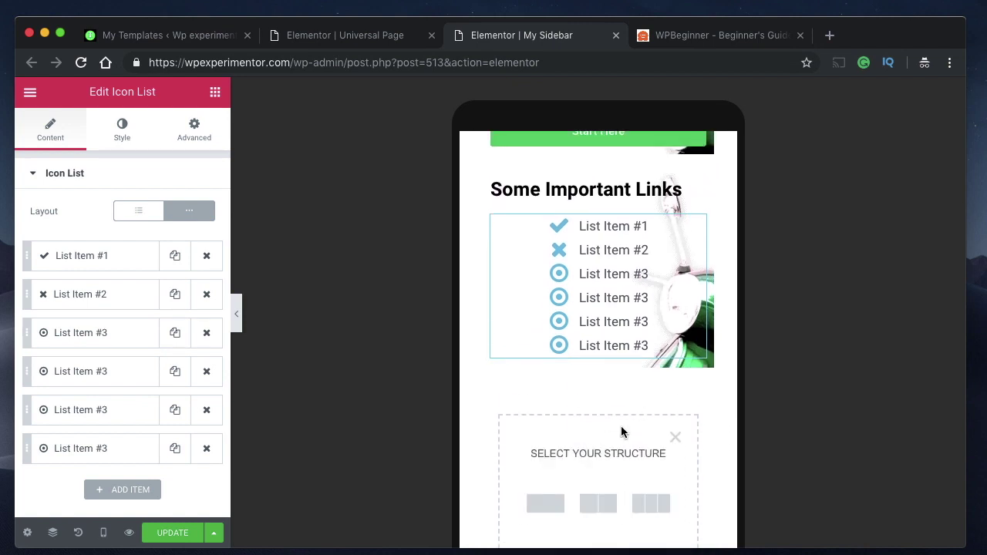
pyautogui.click(676, 437)
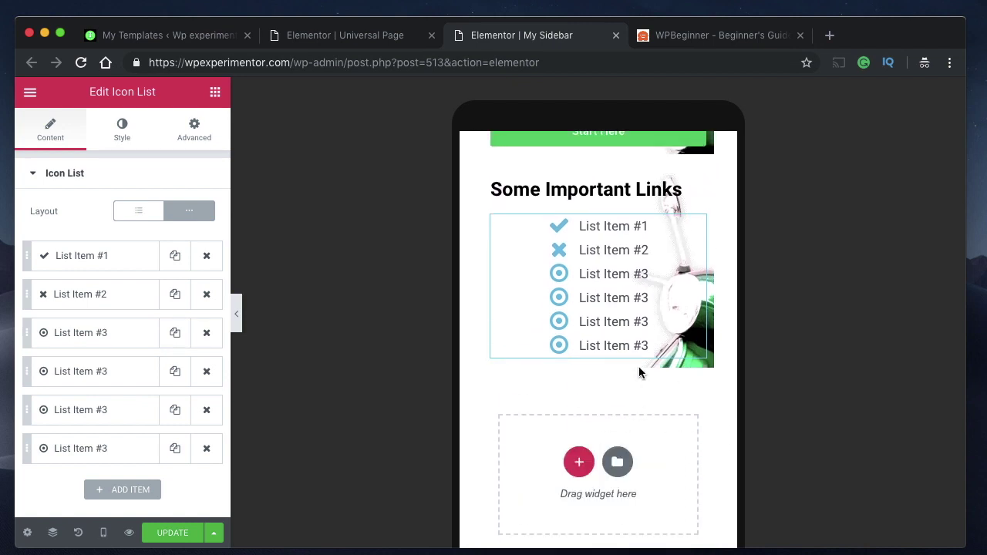
pyautogui.click(580, 472)
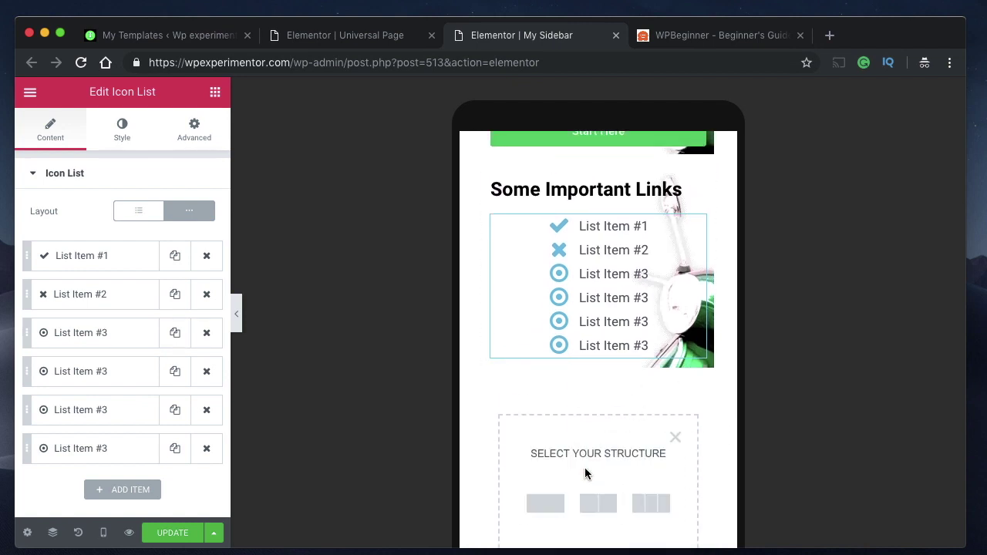
pyautogui.click(676, 438)
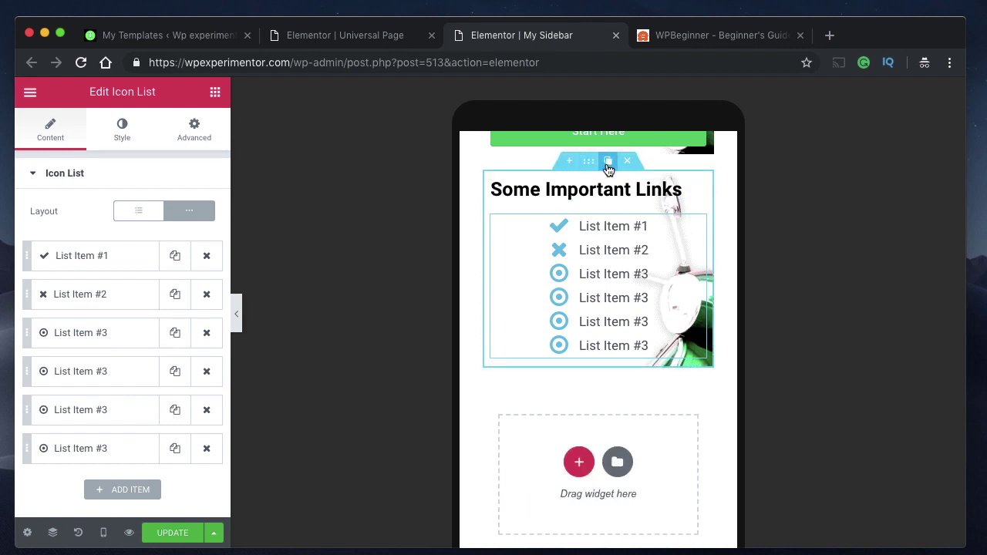
# Duplicate the Some Important Links section and delete the heading and icon list from the copy.
pyautogui.click(608, 162)
pyautogui.scroll(-2, 644, 385)
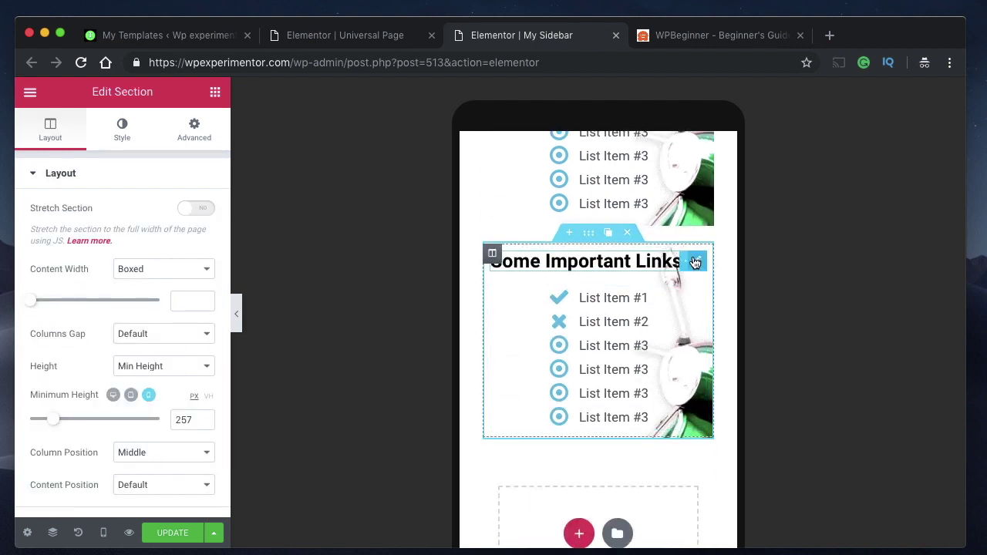
pyautogui.click(657, 261)
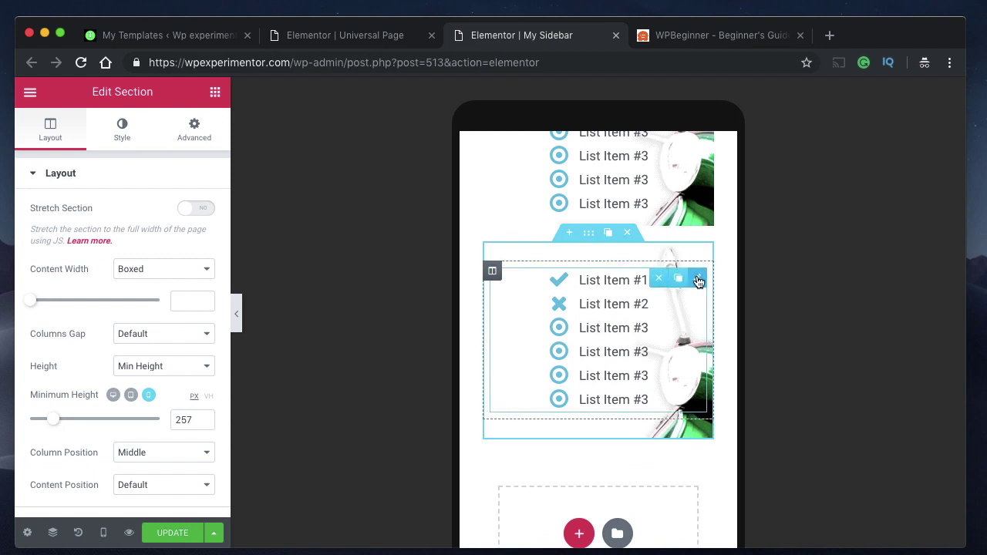
pyautogui.click(659, 279)
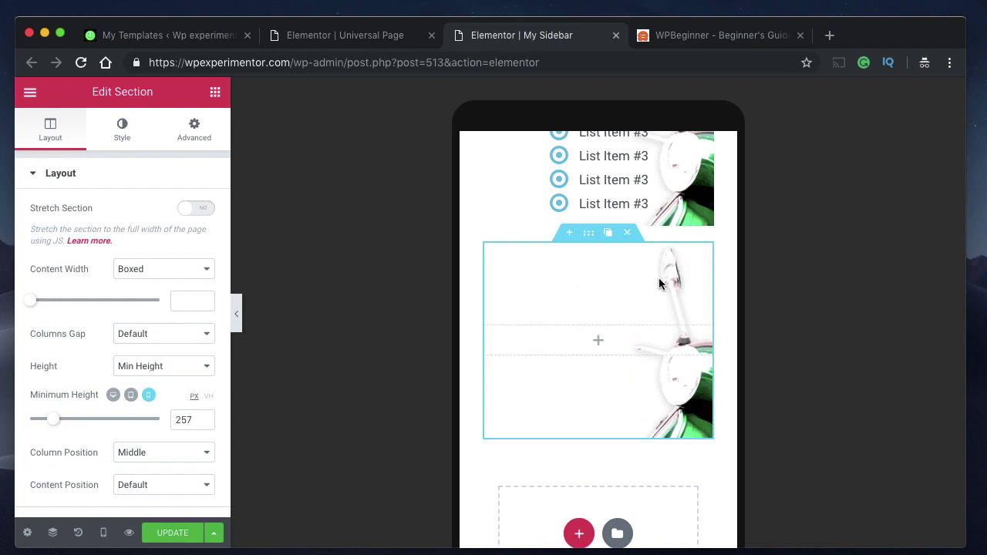
# Add a Text Editor widget to the emptied section and replace its placeholder text with [shortcode].
pyautogui.click(598, 340)
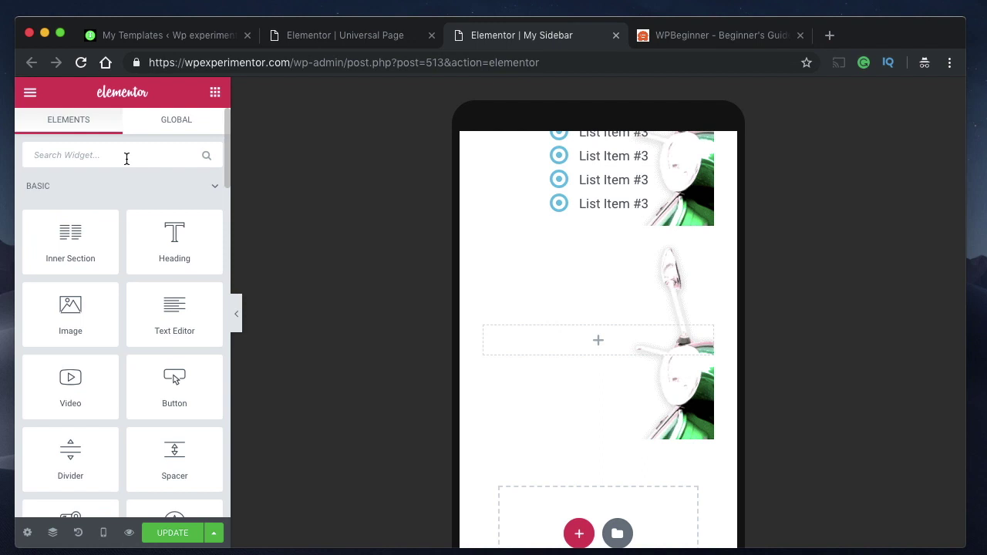
pyautogui.moveTo(179, 320); pyautogui.dragTo(604, 348)
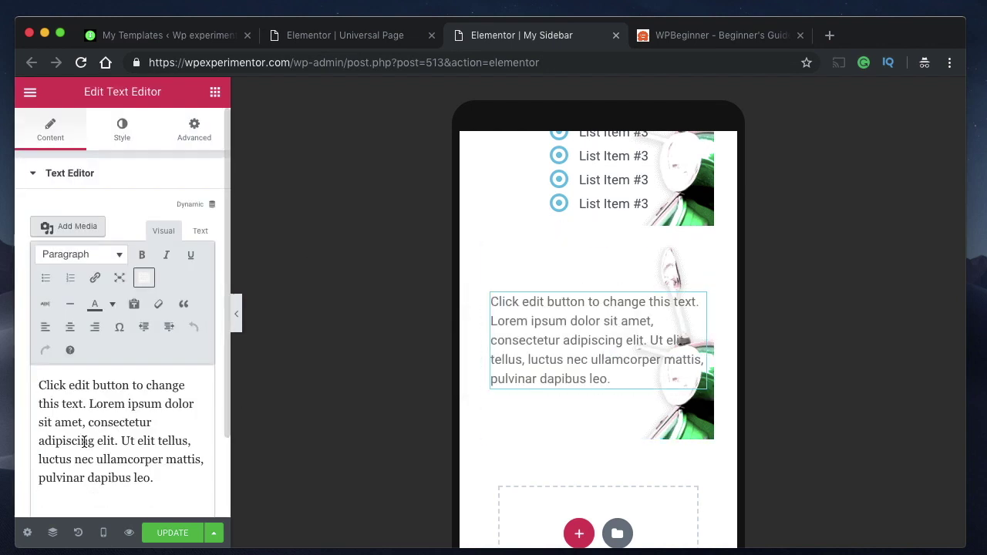
pyautogui.tripleClick(96, 470)
pyautogui.write('\\')
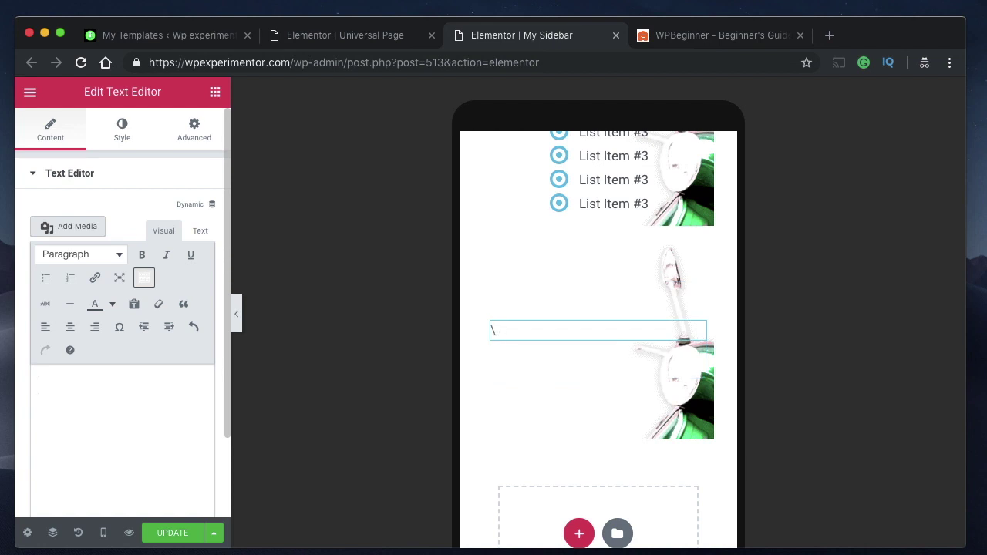
pyautogui.write('[]')
pyautogui.write('S')
pyautogui.press('BackSpace')
pyautogui.write('shortcode')
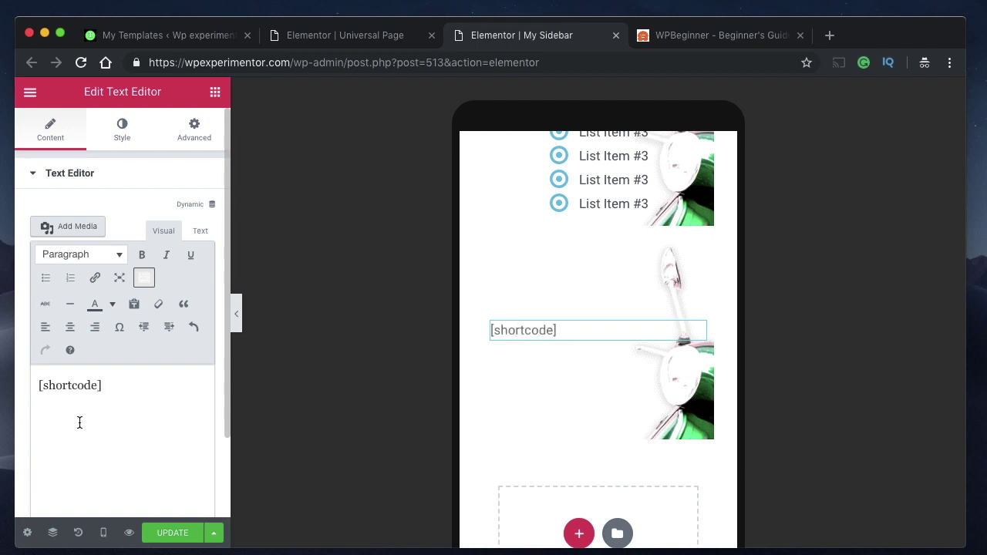
pyautogui.doubleClick(70, 385)
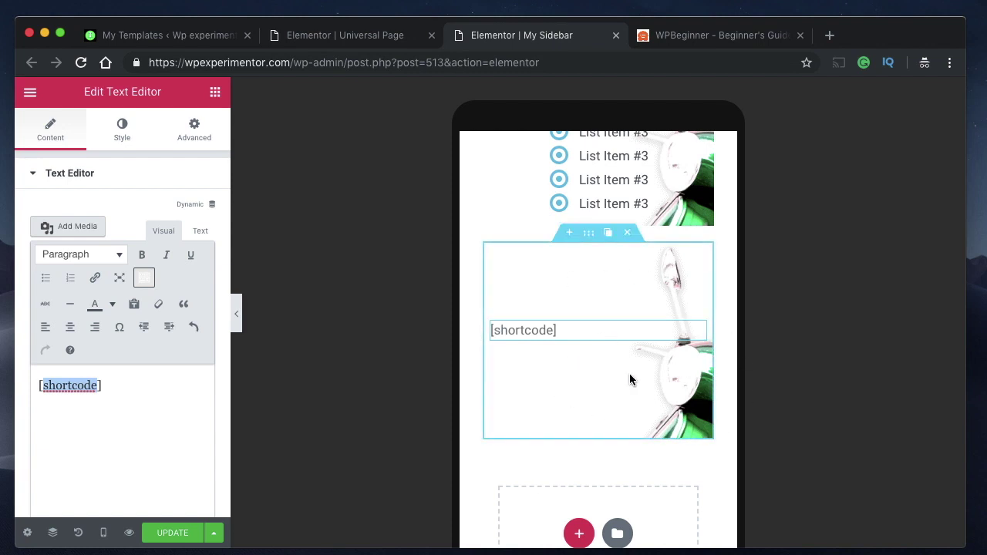
# Look over the sidebar template's sections from Become A Fan down to the shortcode text.
pyautogui.scroll(10, 607, 315)
pyautogui.scroll(-5, 583, 476)
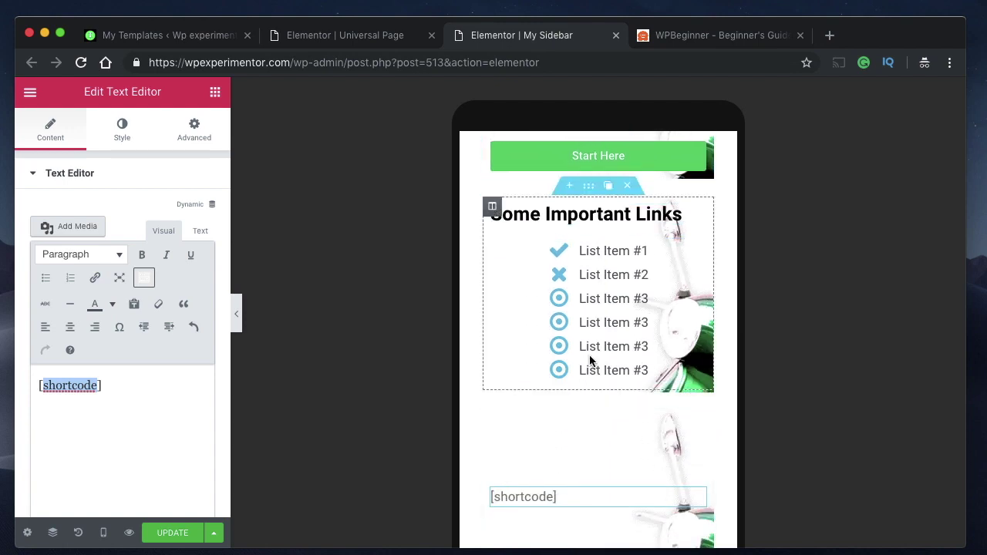
pyautogui.scroll(5, 586, 385)
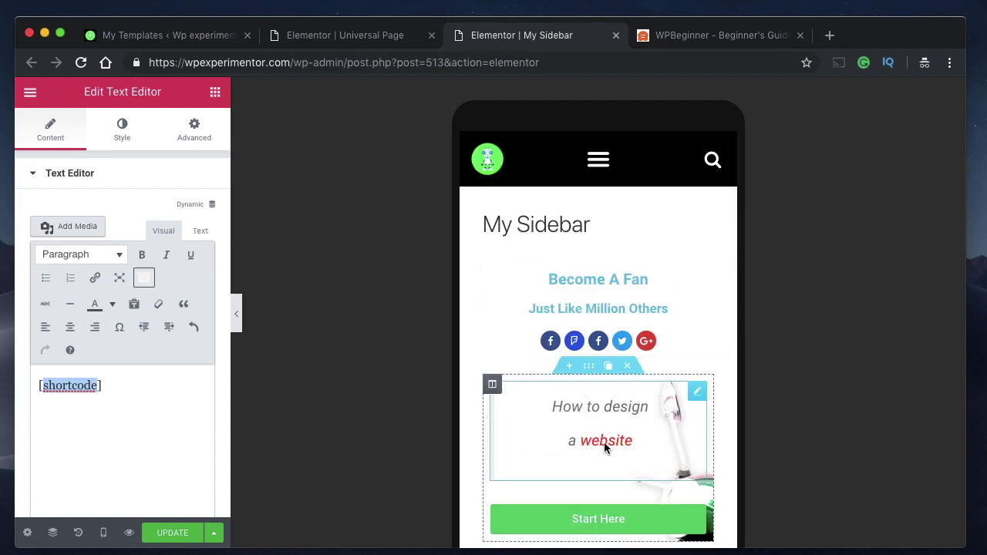
pyautogui.scroll(-10, 621, 422)
pyautogui.scroll(7, 619, 423)
pyautogui.scroll(3, 619, 423)
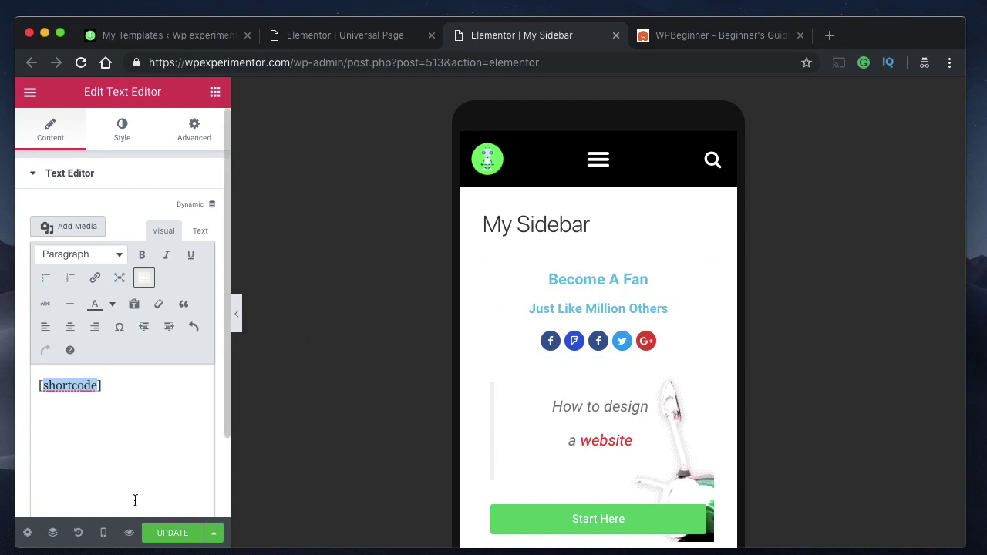
pyautogui.scroll(-2, 600, 460)
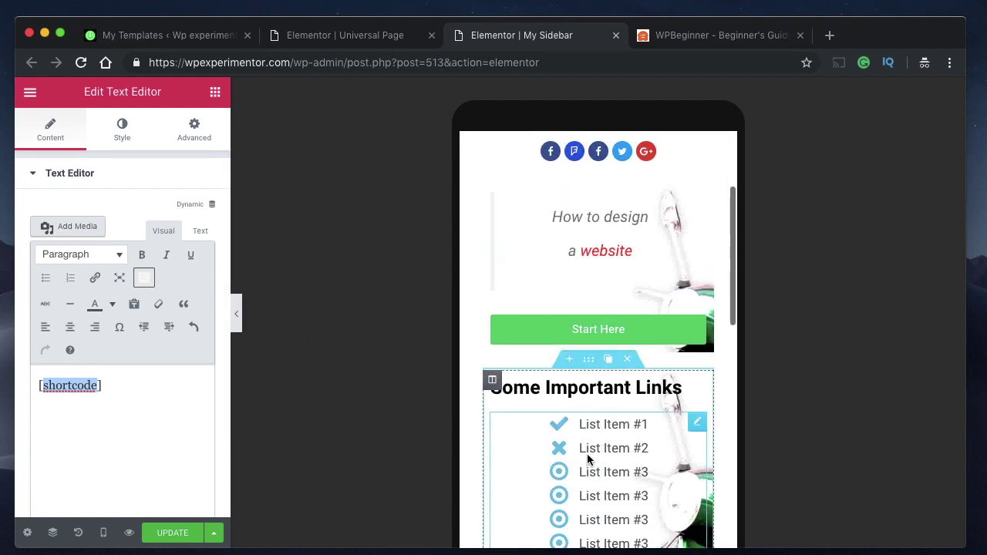
# Save the My Sidebar template and reload the Universal Page template to check the updated sidebar beside the page content.
pyautogui.click(155, 539)
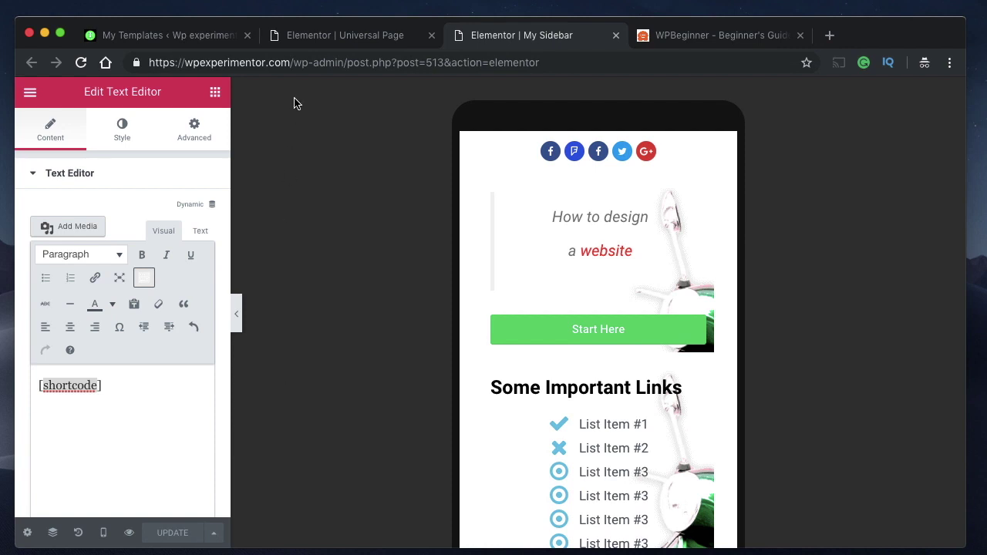
pyautogui.click(309, 41)
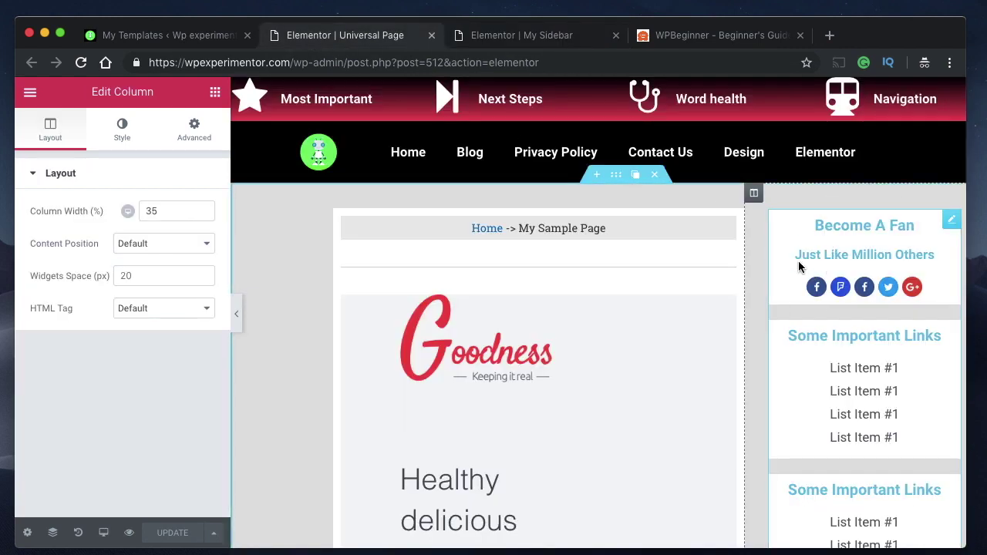
pyautogui.click(82, 64)
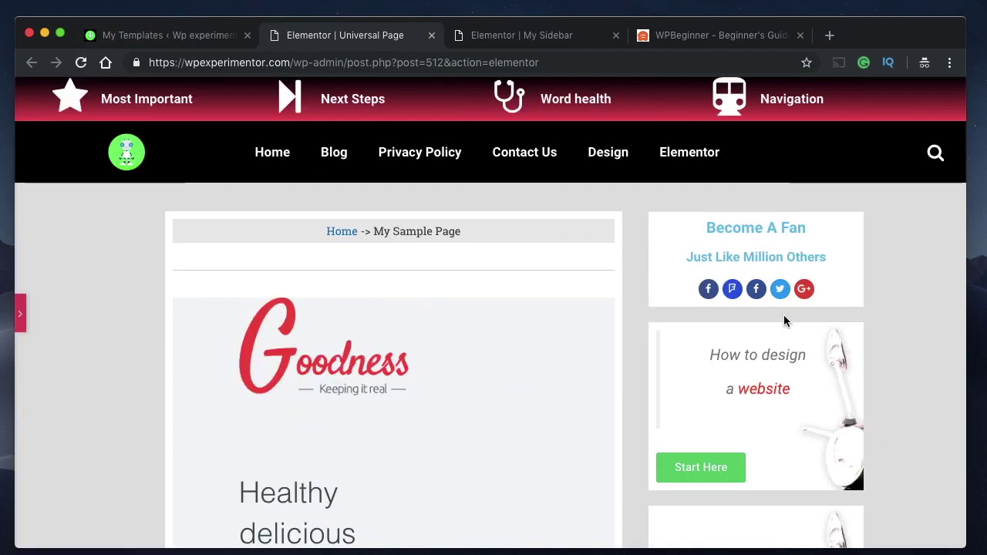
pyautogui.scroll(-2, 741, 309)
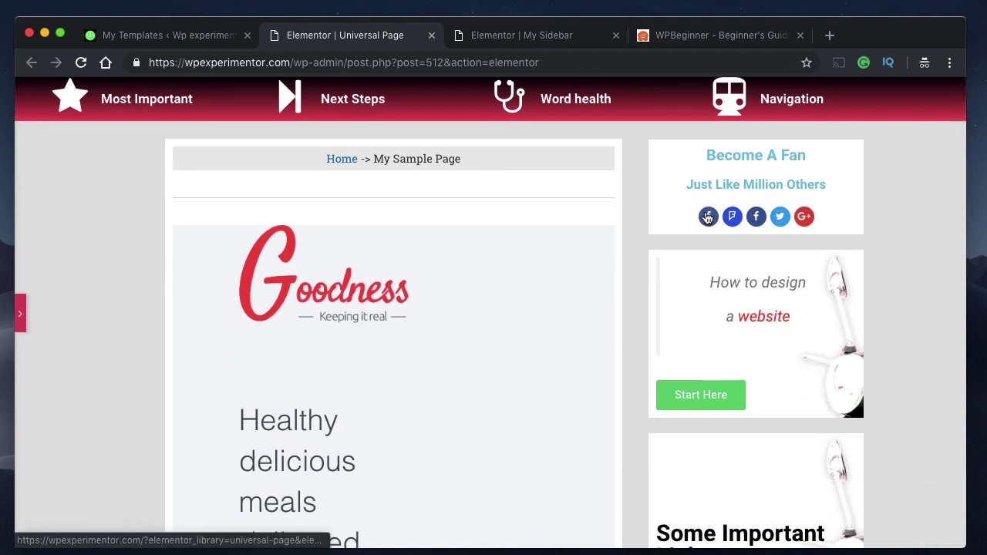
pyautogui.scroll(2, 703, 218)
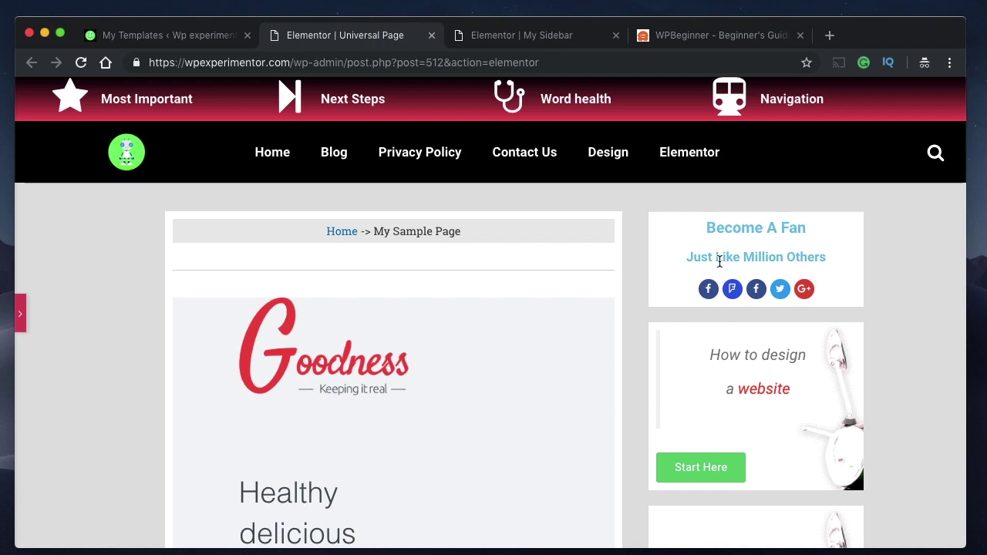
# Look through the updated sidebar in the Universal Page template from Become A Fan down to the shortcode section.
pyautogui.scroll(-5, 719, 259)
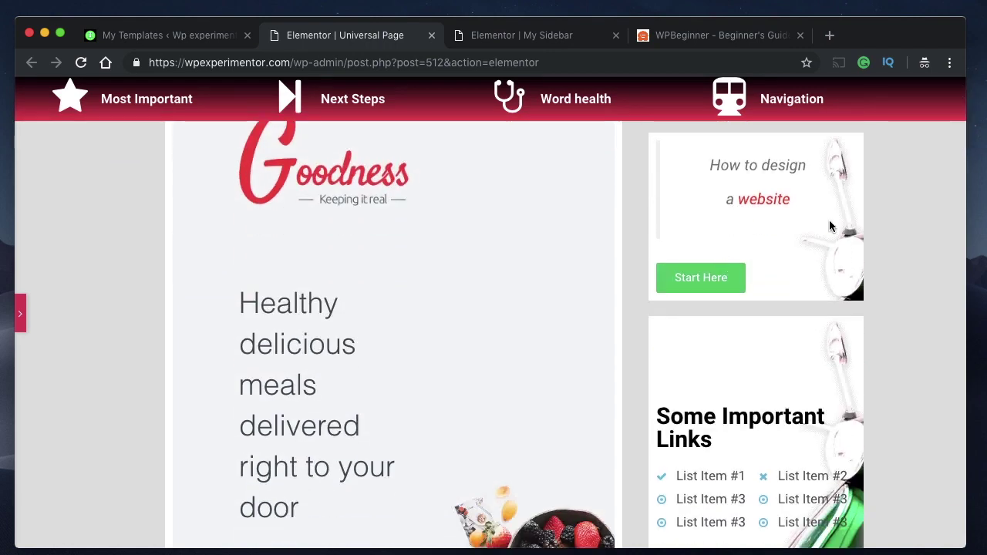
pyautogui.scroll(-5, 829, 220)
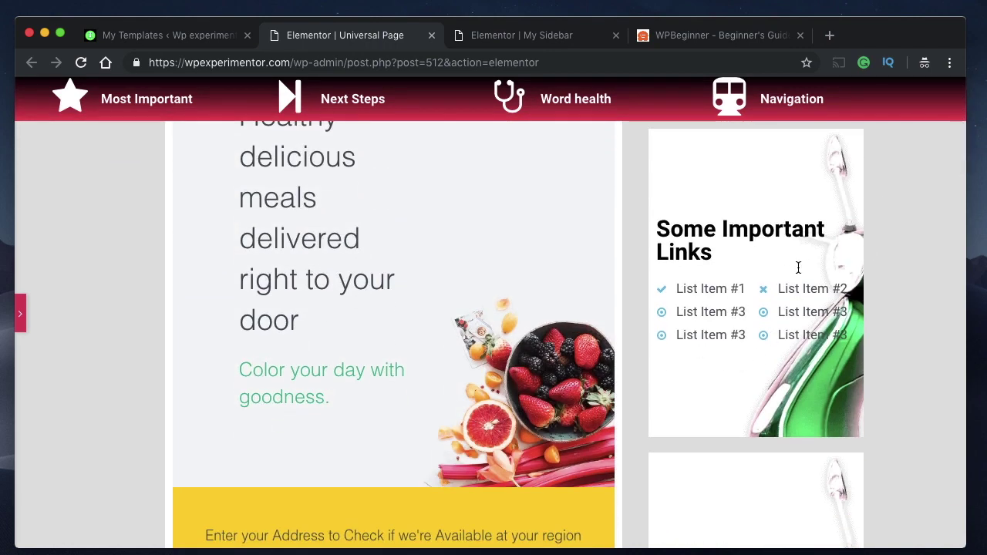
pyautogui.scroll(-5, 832, 289)
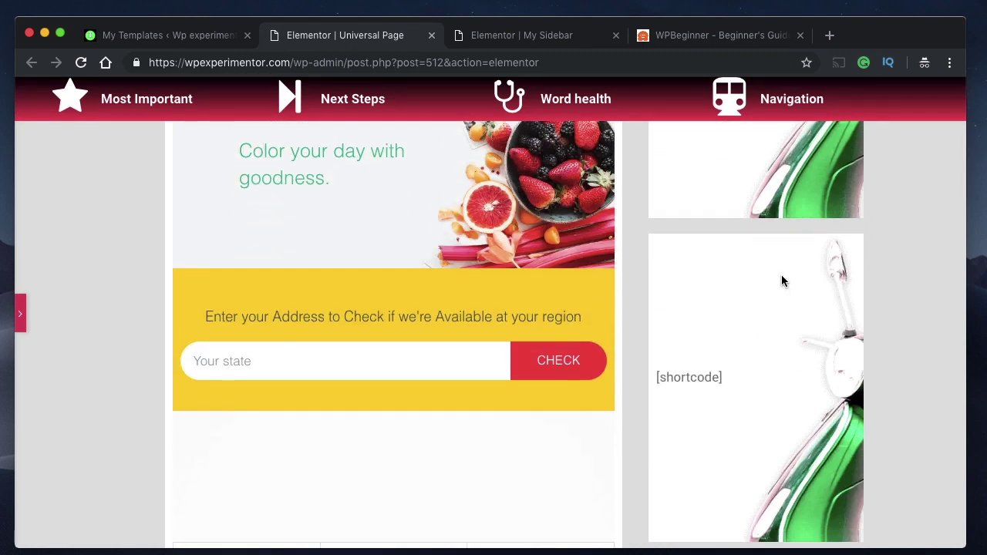
pyautogui.scroll(-5, 782, 280)
# Highlight the [shortcode] text in the last sidebar section to examine how it displays on the page.
pyautogui.tripleClick(694, 199)
pyautogui.click(743, 211)
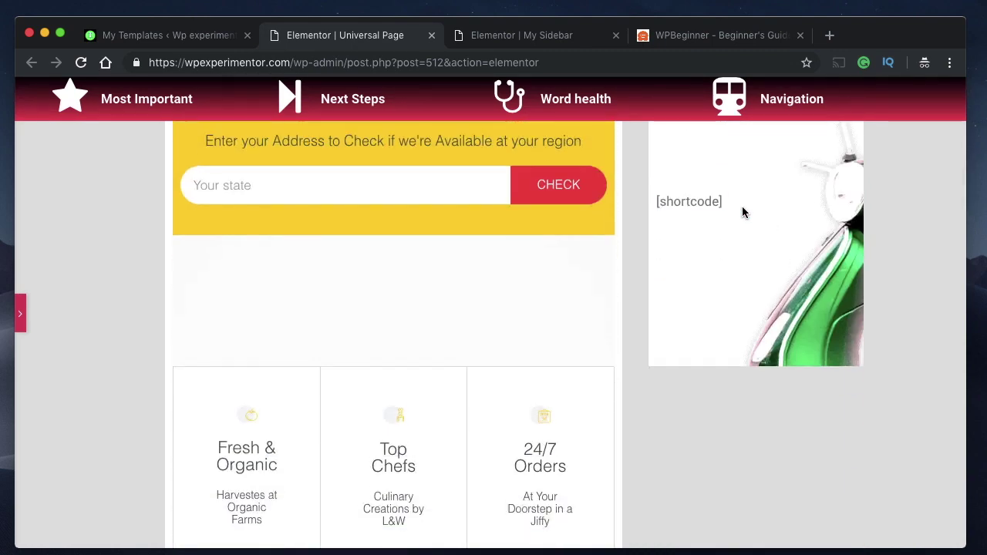
pyautogui.tripleClick(697, 200)
pyautogui.click(701, 202)
pyautogui.doubleClick(701, 202)
pyautogui.click(701, 203)
pyautogui.doubleClick(701, 203)
pyautogui.tripleClick(701, 202)
pyautogui.click(701, 202)
pyautogui.doubleClick(701, 203)
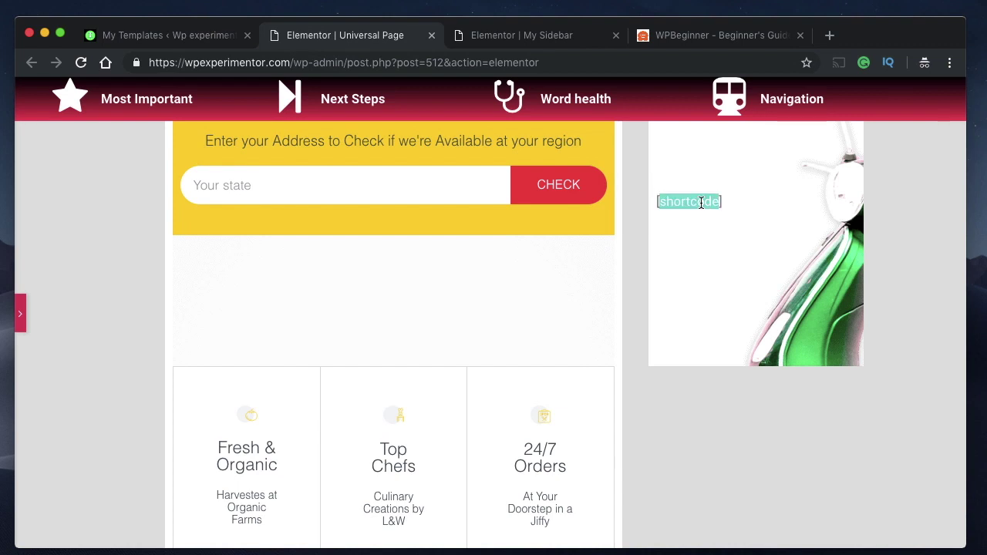
pyautogui.click(701, 203)
pyautogui.tripleClick(701, 203)
pyautogui.doubleClick(701, 202)
pyautogui.tripleClick(701, 203)
# Review the whole page layout again, checking the website guide, Some Important Links and shortcode sections beside the page content.
pyautogui.scroll(1, 700, 203)
pyautogui.scroll(3, 660, 324)
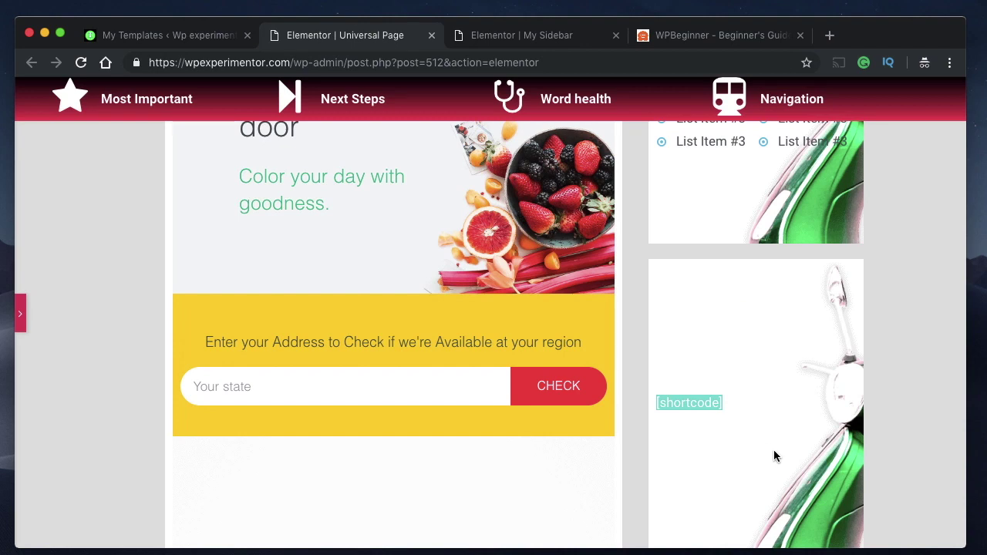
pyautogui.scroll(-2, 774, 454)
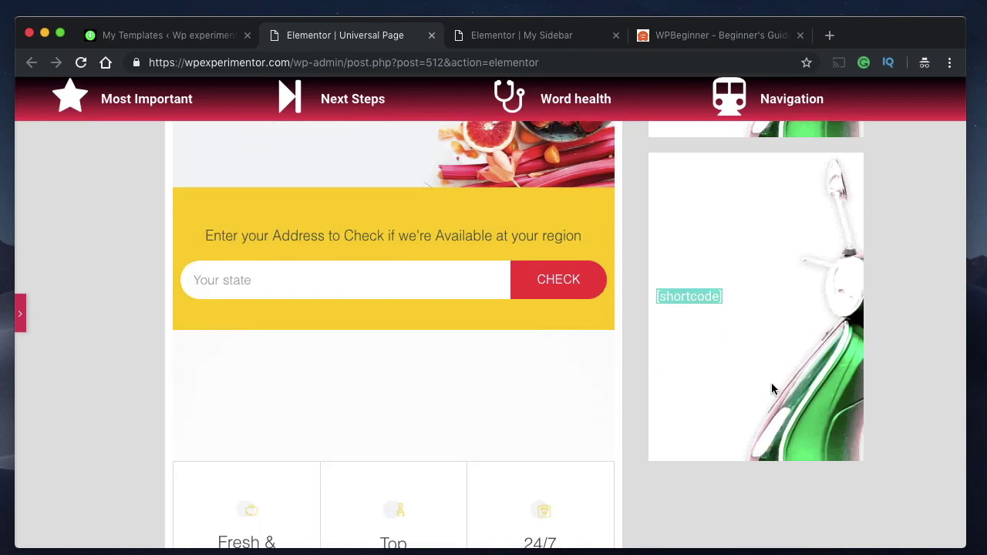
pyautogui.scroll(5, 771, 385)
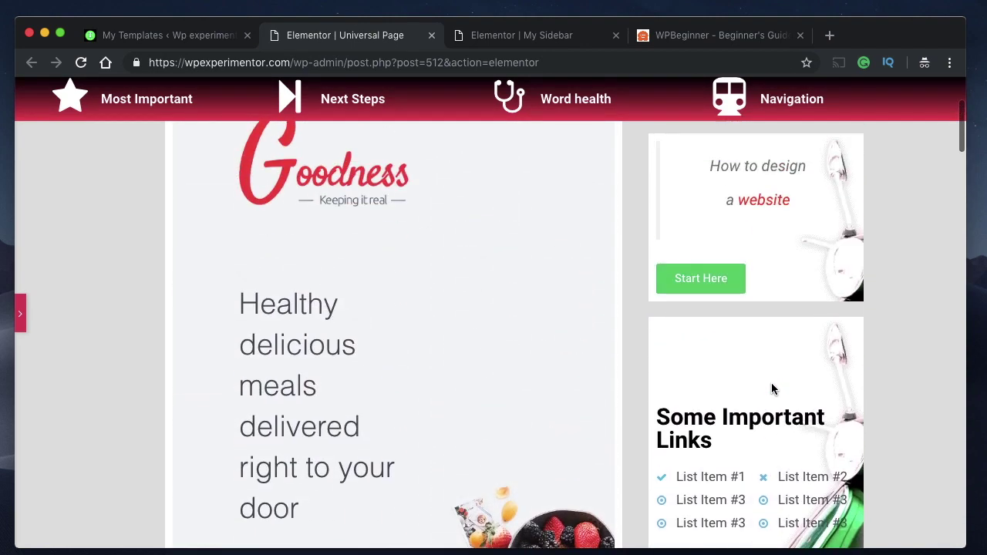
pyautogui.scroll(-3, 772, 384)
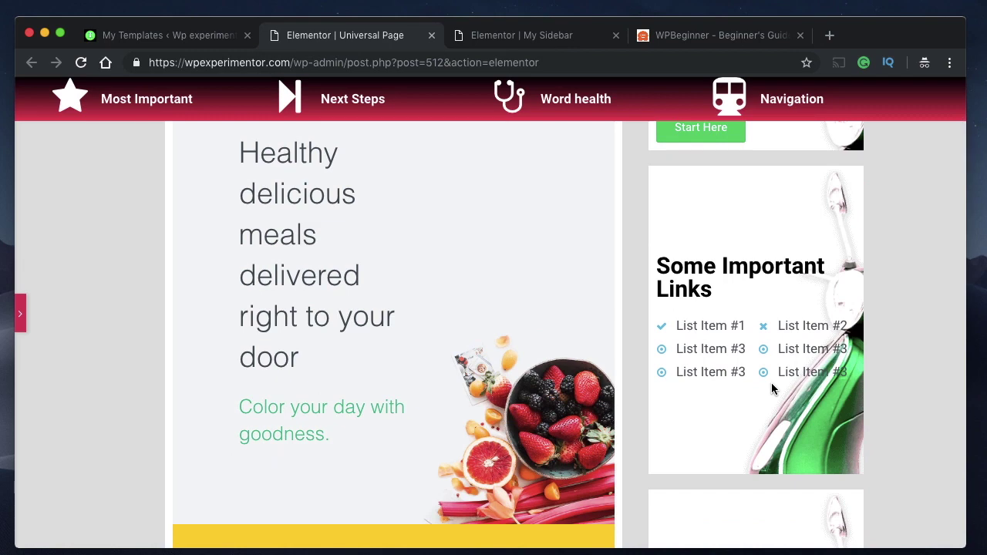
pyautogui.scroll(6, 771, 382)
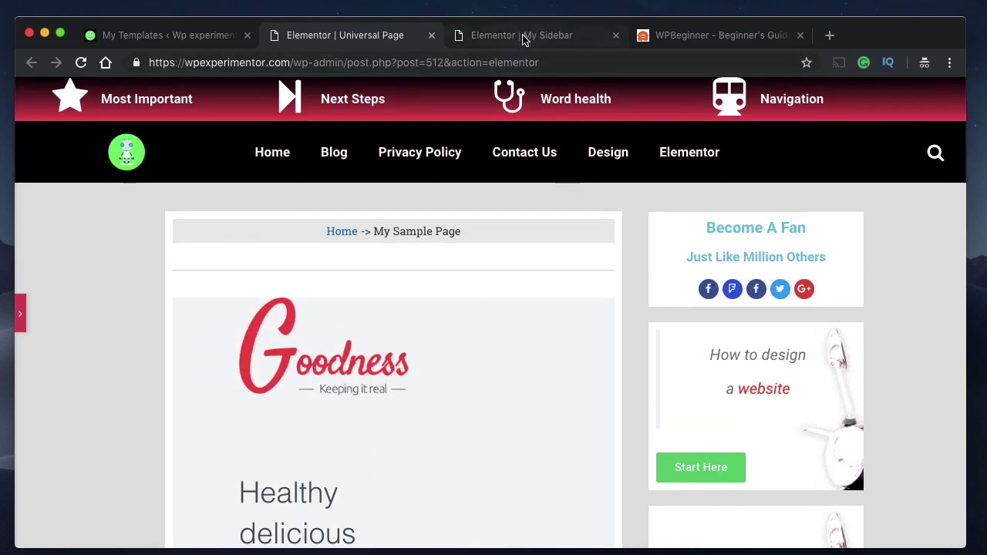
pyautogui.scroll(-4, 775, 374)
pyautogui.scroll(-10, 775, 374)
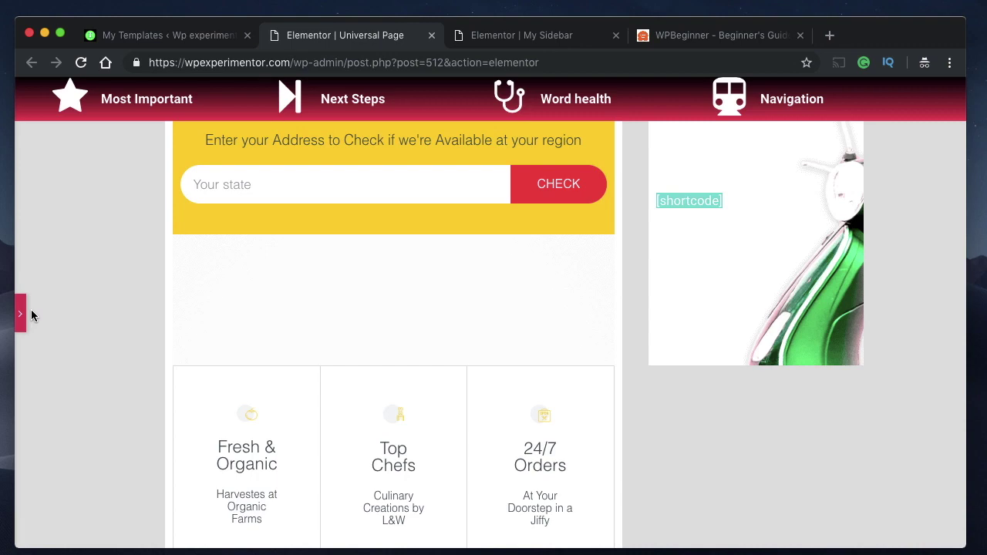
pyautogui.scroll(10, 450, 344)
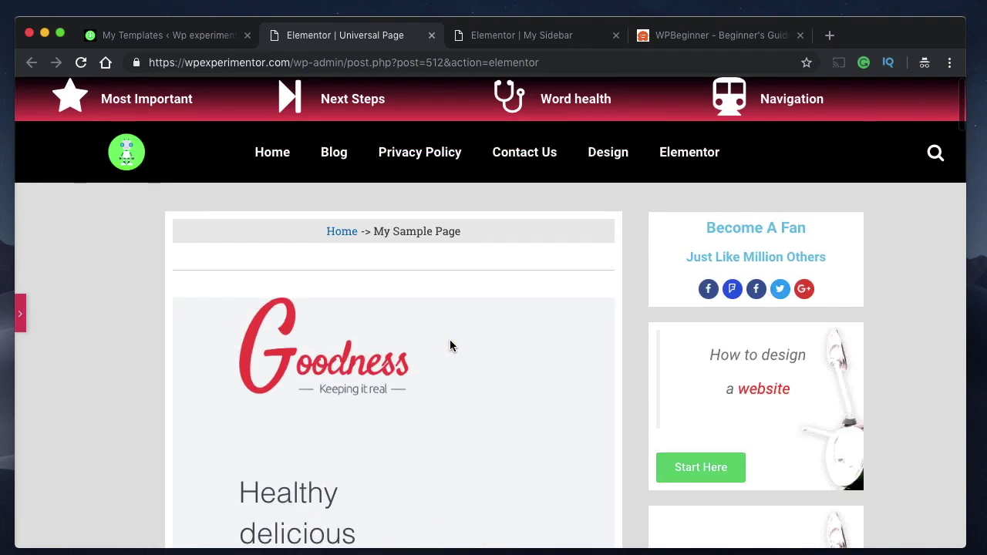
pyautogui.scroll(-1, 450, 344)
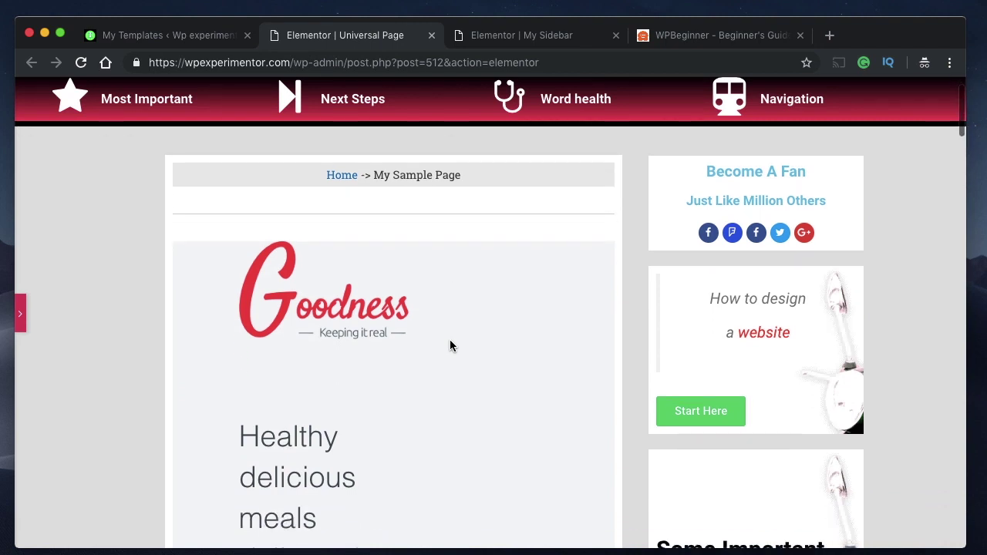